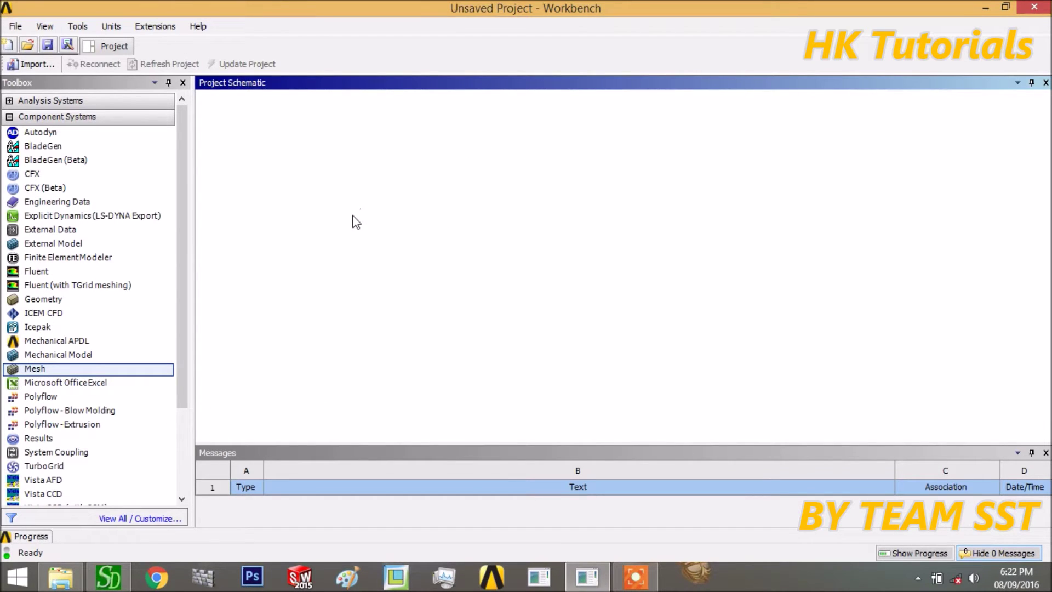
Add a standalone Mesh system to the Project Schematic and name it sst.
{"action": "left_click", "coordinate": [9, 117]}
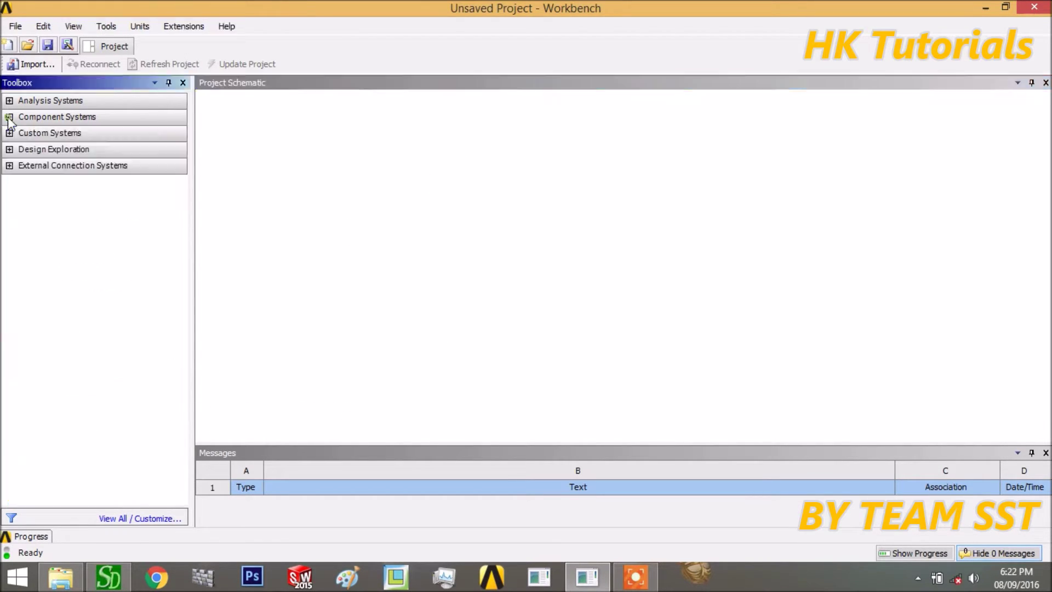
{"action": "left_click", "coordinate": [9, 116]}
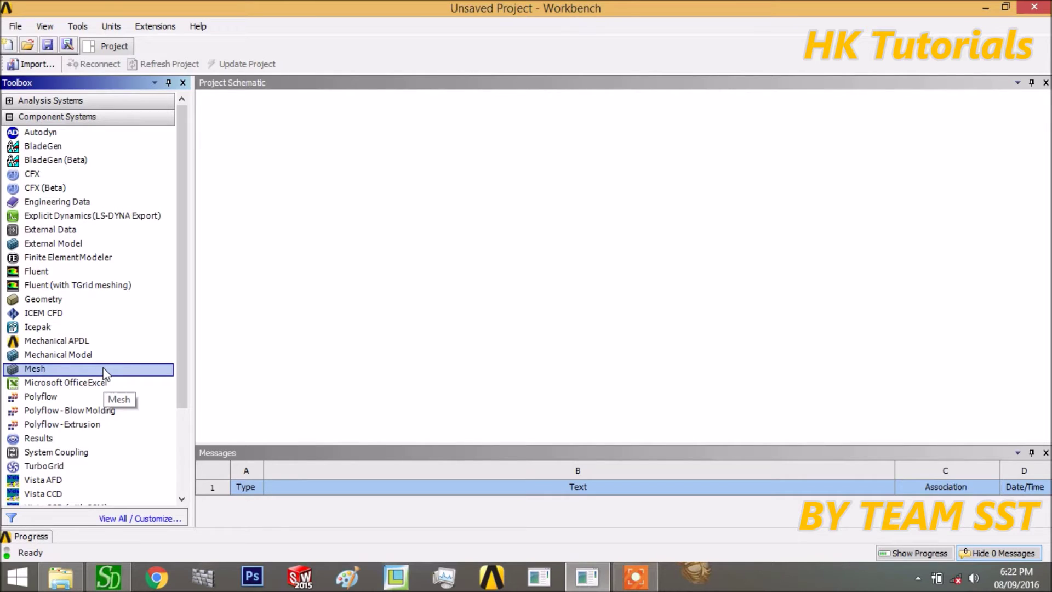
{"action": "left_click_drag", "start_coordinate": [104, 372], "coordinate": [284, 186]}
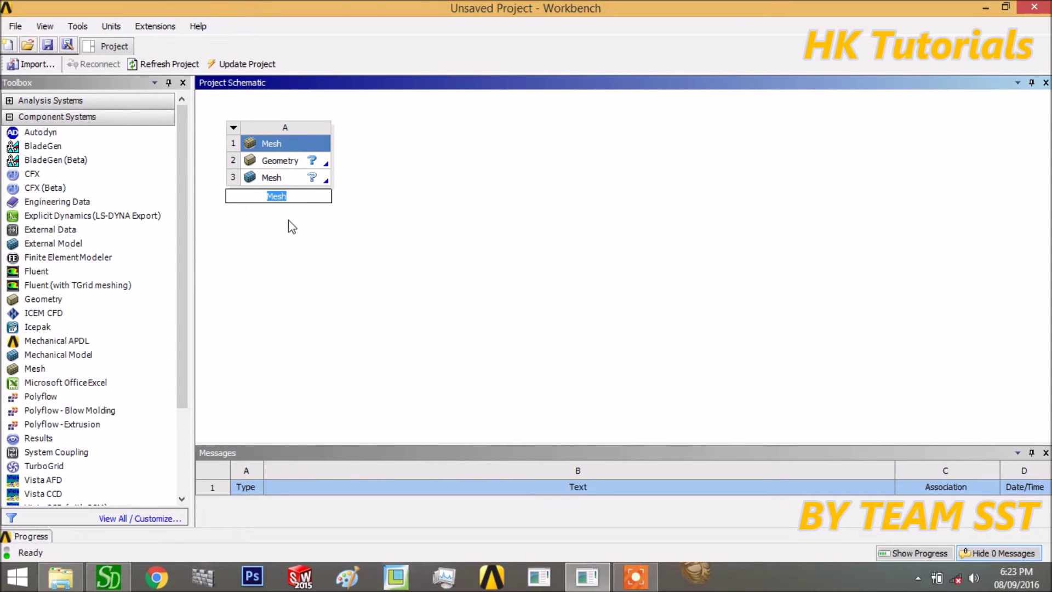
{"action": "type", "text": "sst"}
{"action": "left_click", "coordinate": [310, 166]}
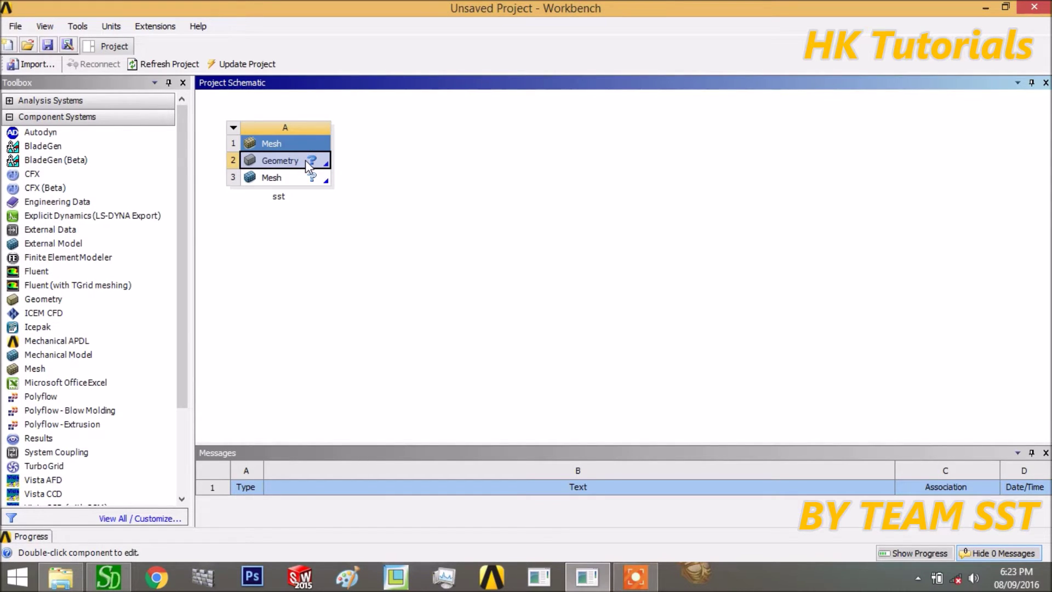
{"action": "right_click", "coordinate": [305, 160]}
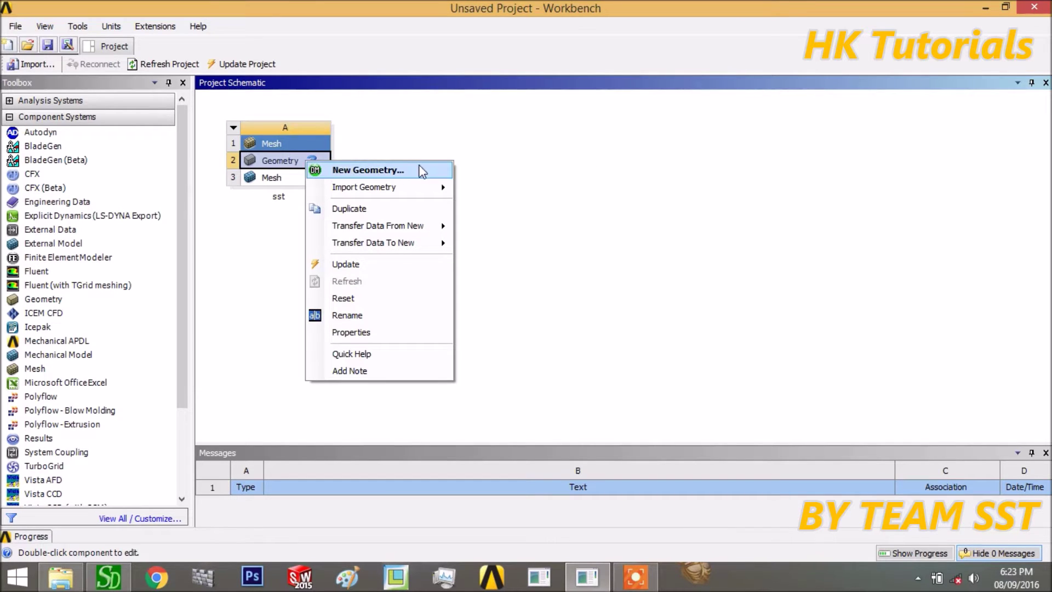
Import Part1.STEP as the geometry of the sst system.
{"action": "mouse_move", "coordinate": [407, 186]}
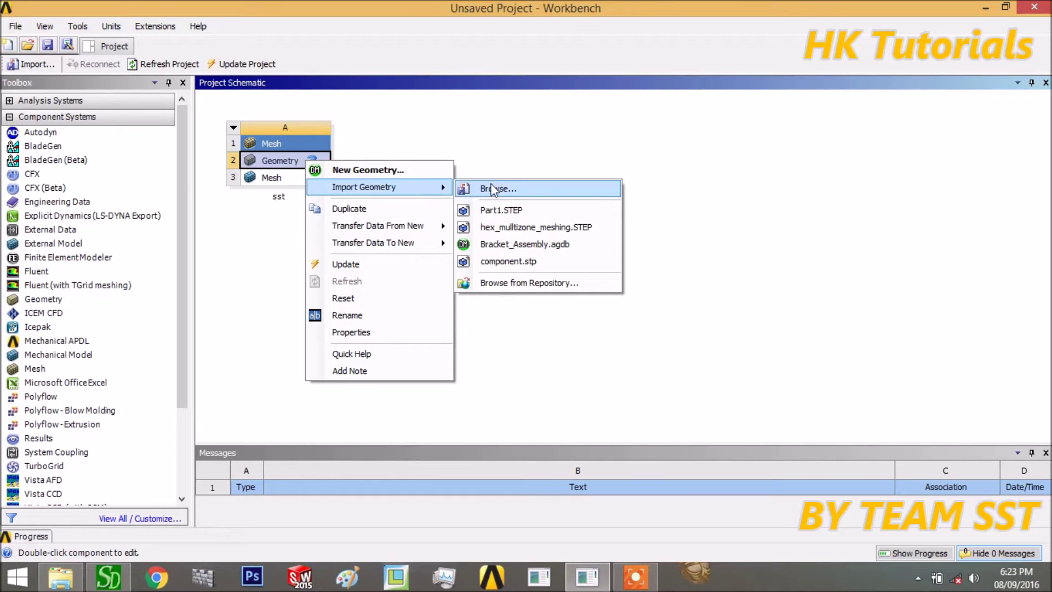
{"action": "left_click", "coordinate": [508, 210]}
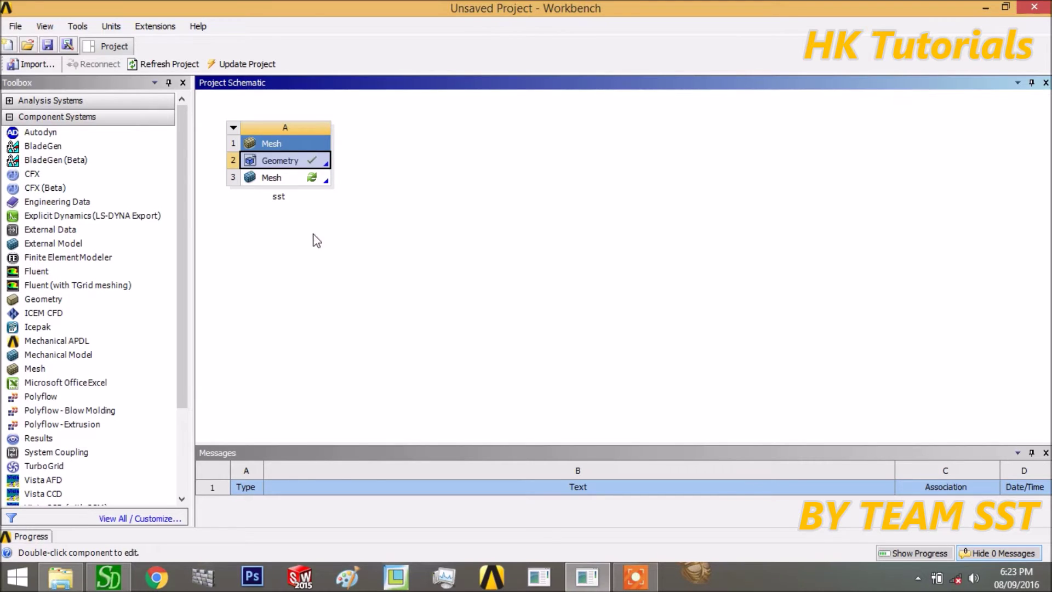
{"action": "left_click", "coordinate": [294, 181]}
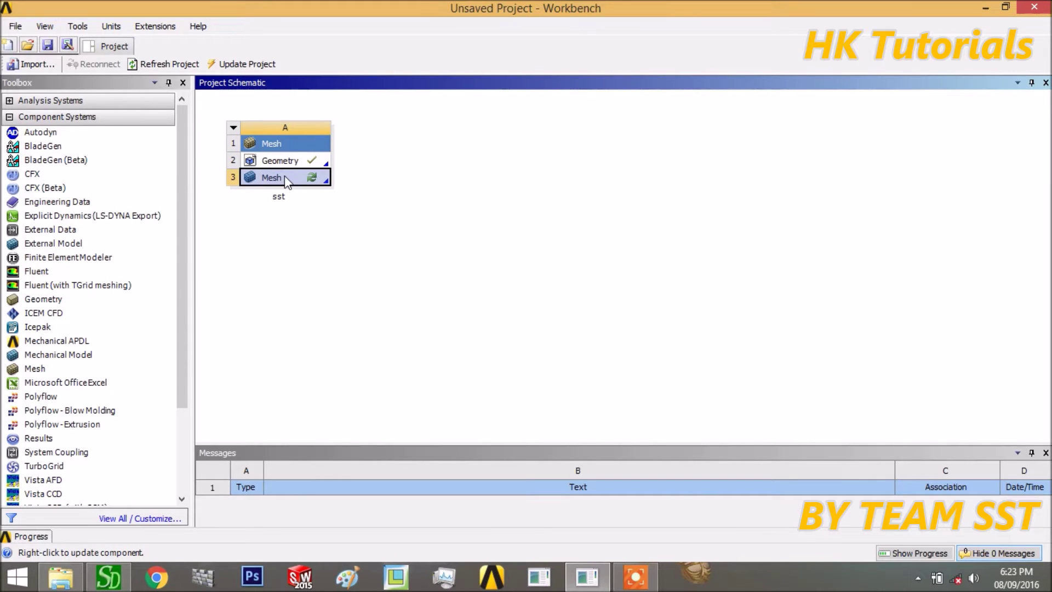
Launch ANSYS Meshing from the sst Mesh cell to display the imported L-shaped bar.
{"action": "double_click", "coordinate": [284, 176]}
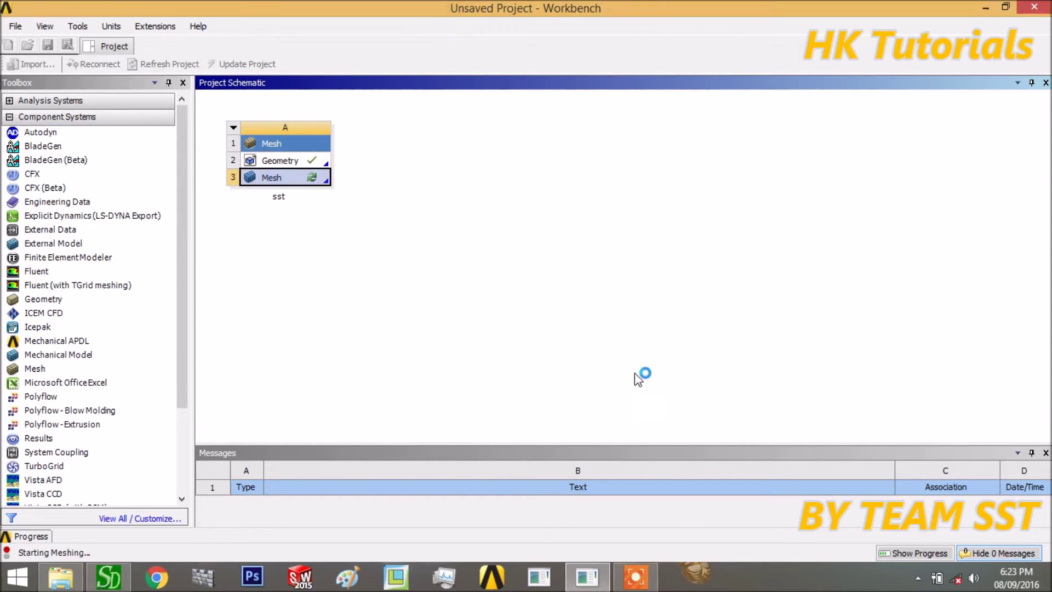
{"action": "left_click", "coordinate": [635, 575]}
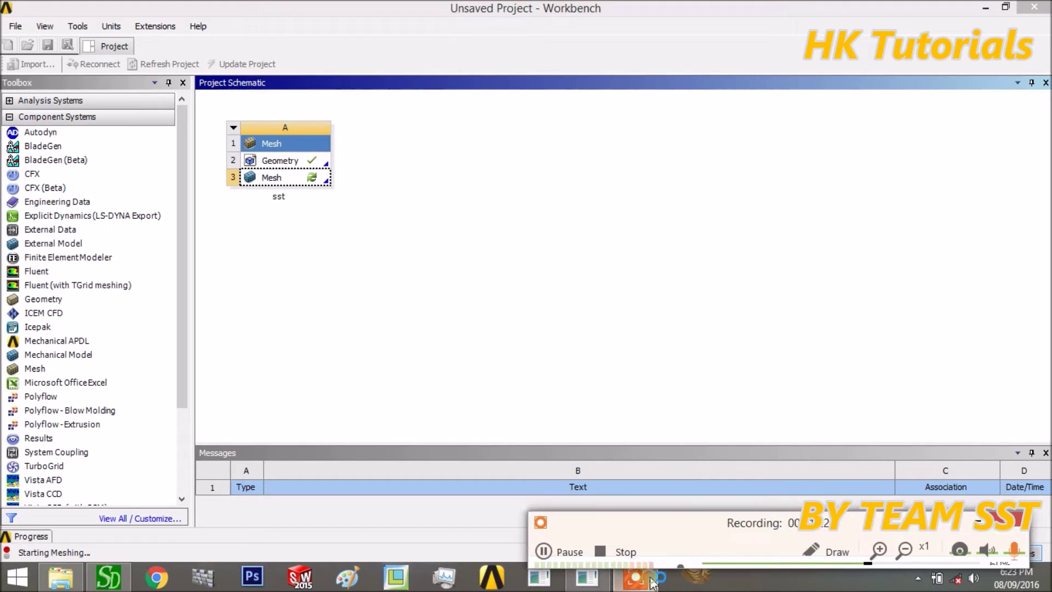
{"action": "left_click", "coordinate": [570, 552]}
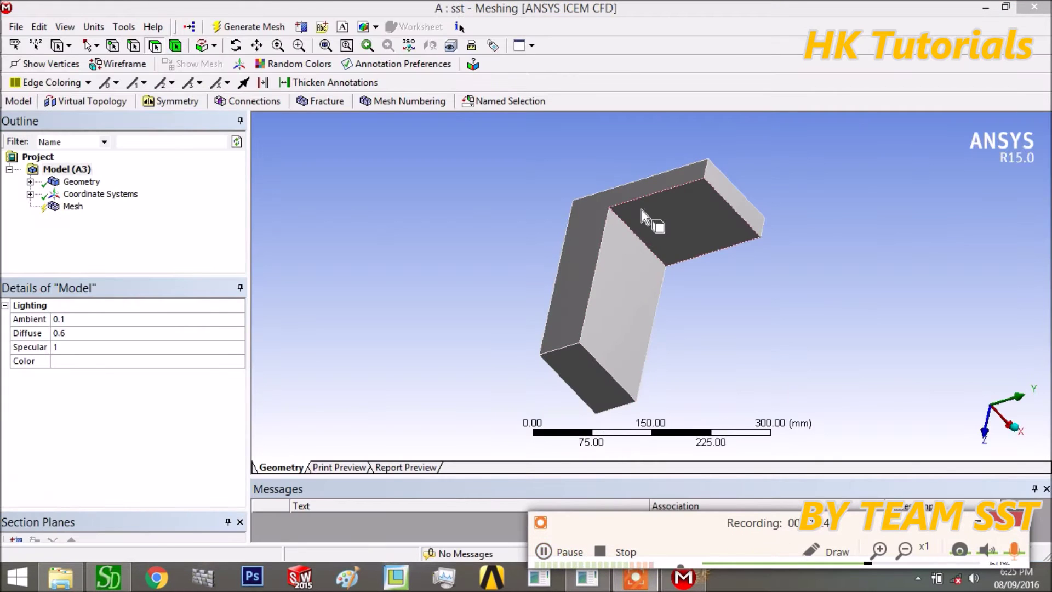
{"action": "middle_click_drag", "start_coordinate": [651, 223], "coordinate": [650, 148]}
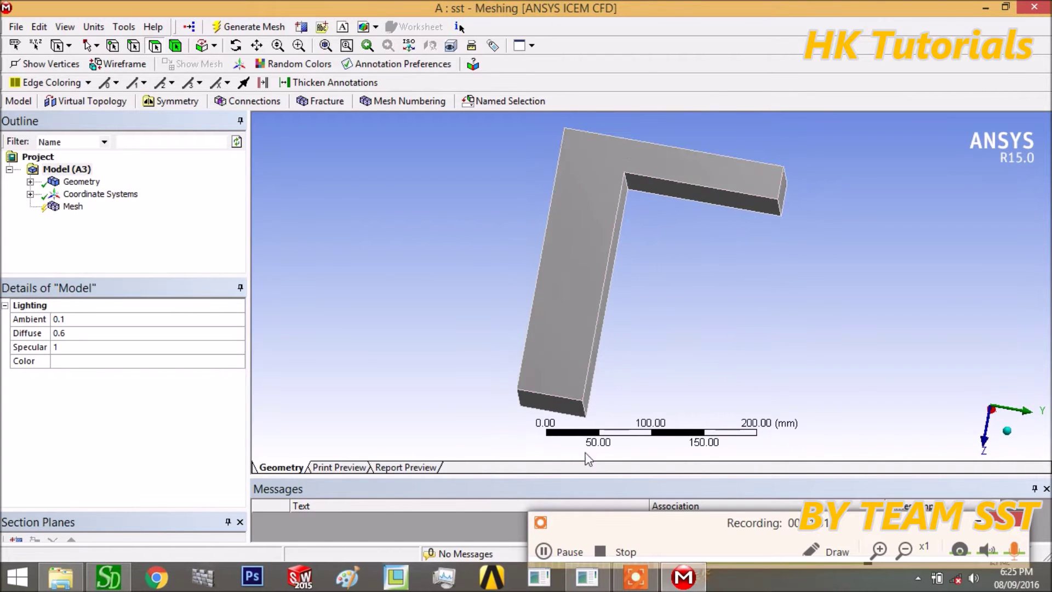
{"action": "left_click", "coordinate": [587, 577]}
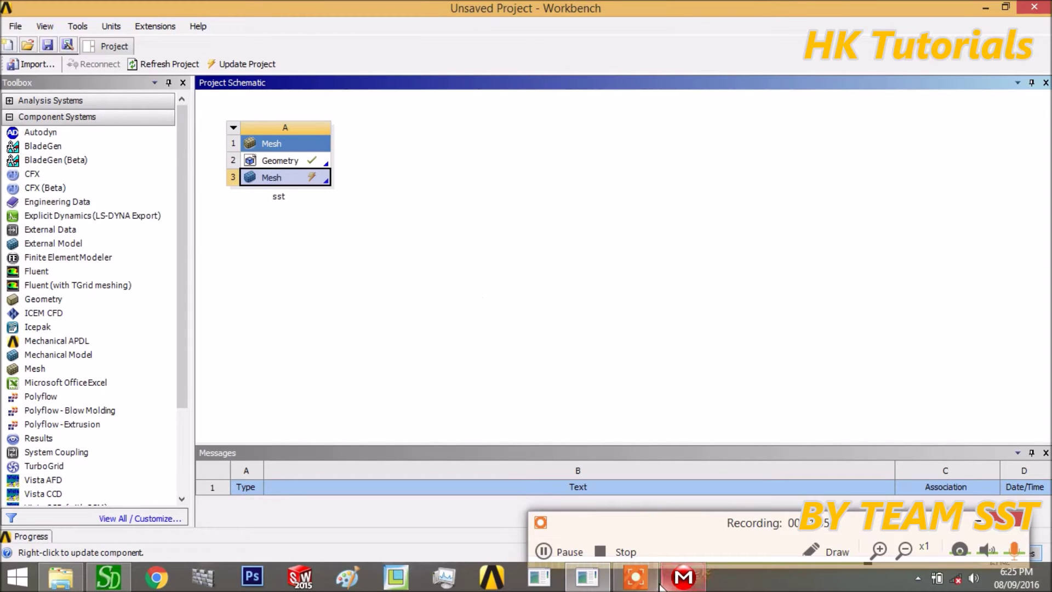
{"action": "left_click", "coordinate": [682, 578]}
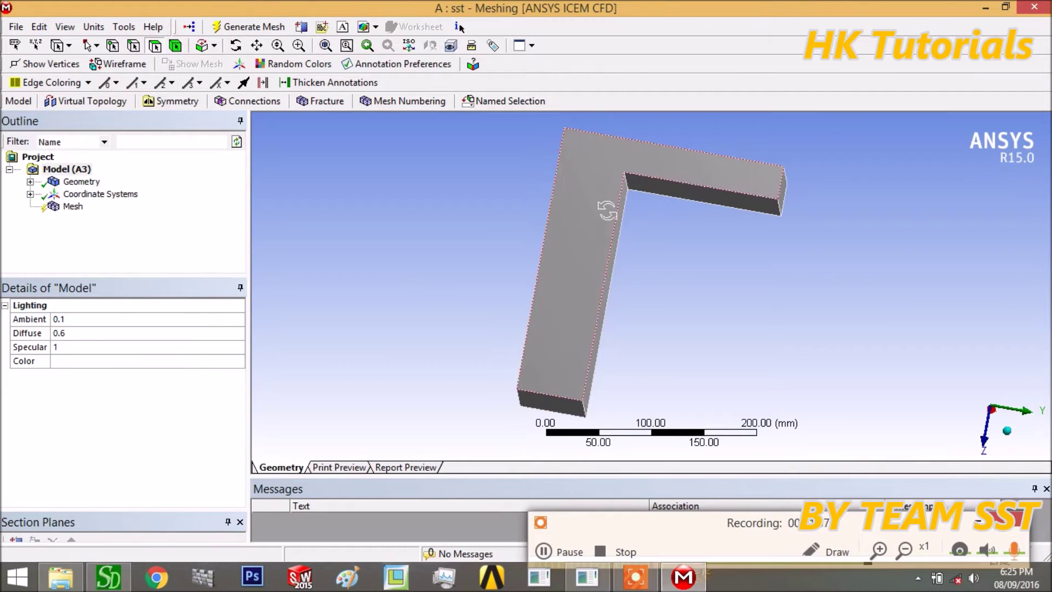
{"action": "middle_click_drag", "start_coordinate": [616, 206], "coordinate": [602, 243]}
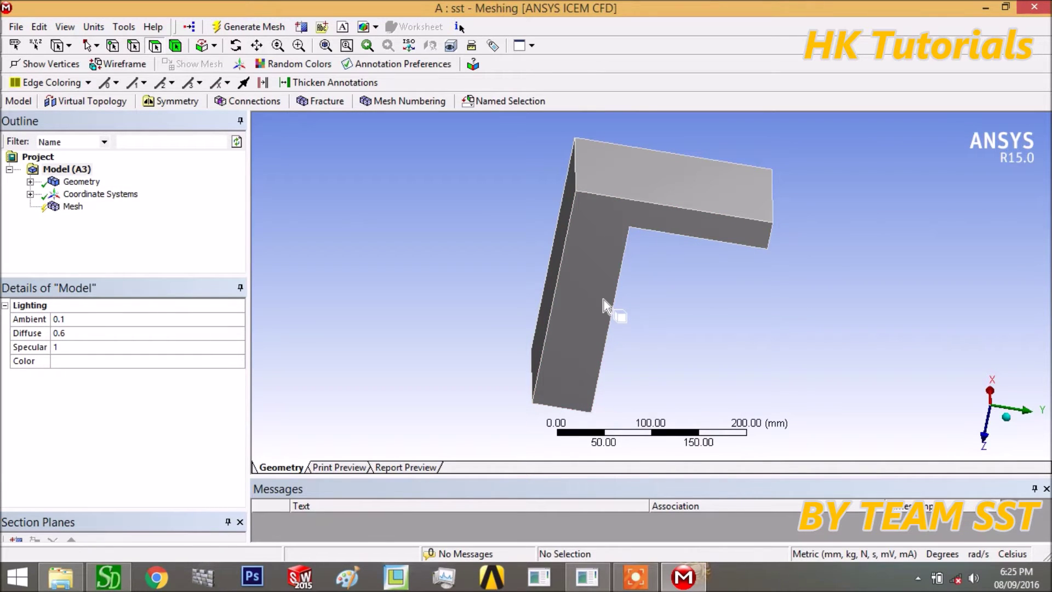
{"action": "middle_click_drag", "start_coordinate": [603, 300], "coordinate": [615, 267]}
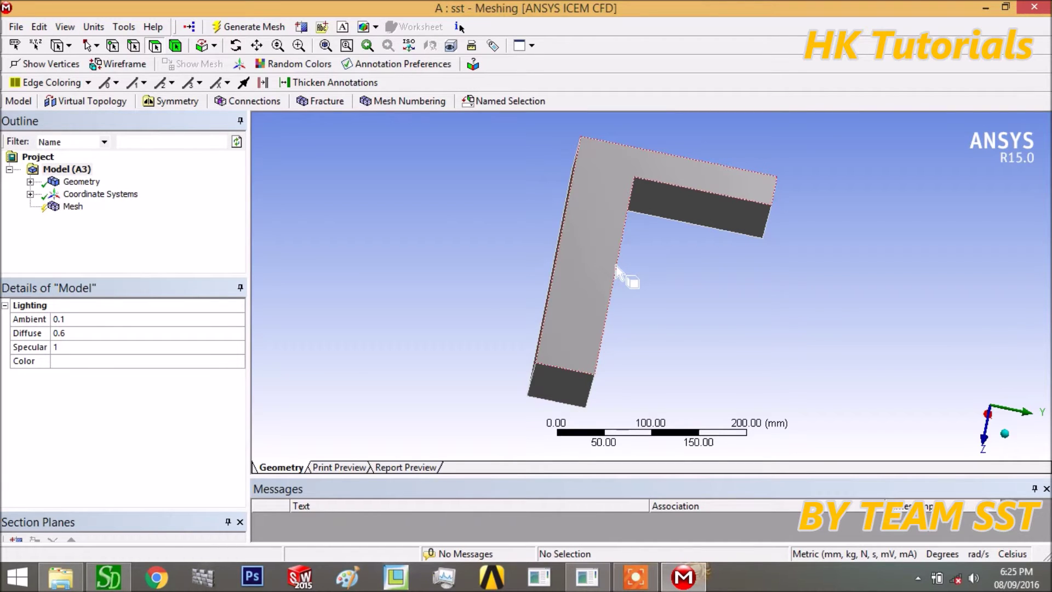
{"action": "middle_click_drag", "start_coordinate": [601, 244], "coordinate": [519, 279]}
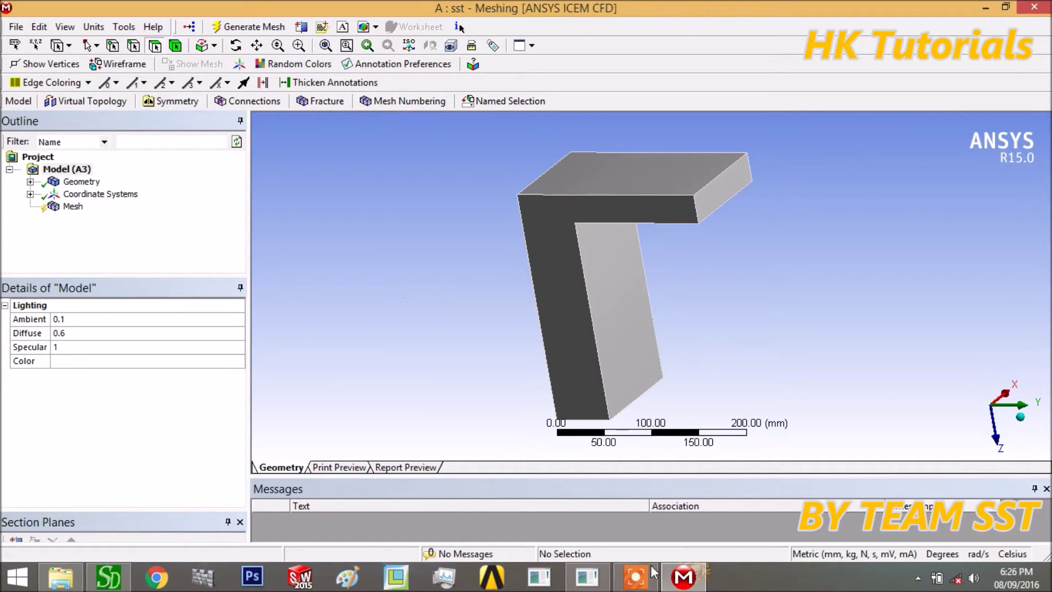
{"action": "left_click", "coordinate": [635, 576]}
Orbit the bar and show Mesh details: Physics Preference Mechanical, Relevance 0.
{"action": "left_click", "coordinate": [560, 561]}
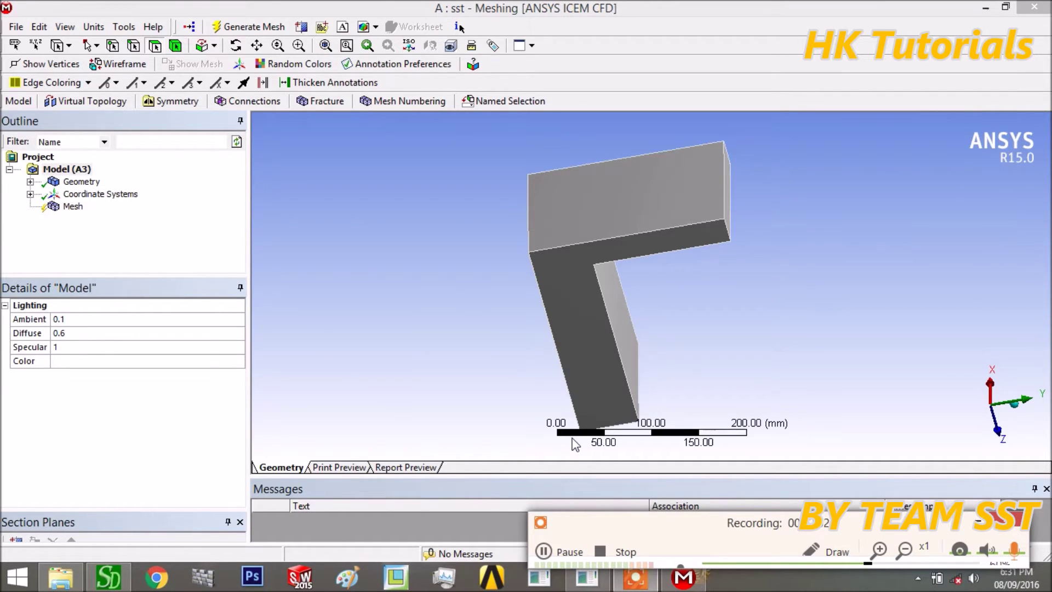
{"action": "middle_click_drag", "start_coordinate": [550, 214], "coordinate": [690, 202]}
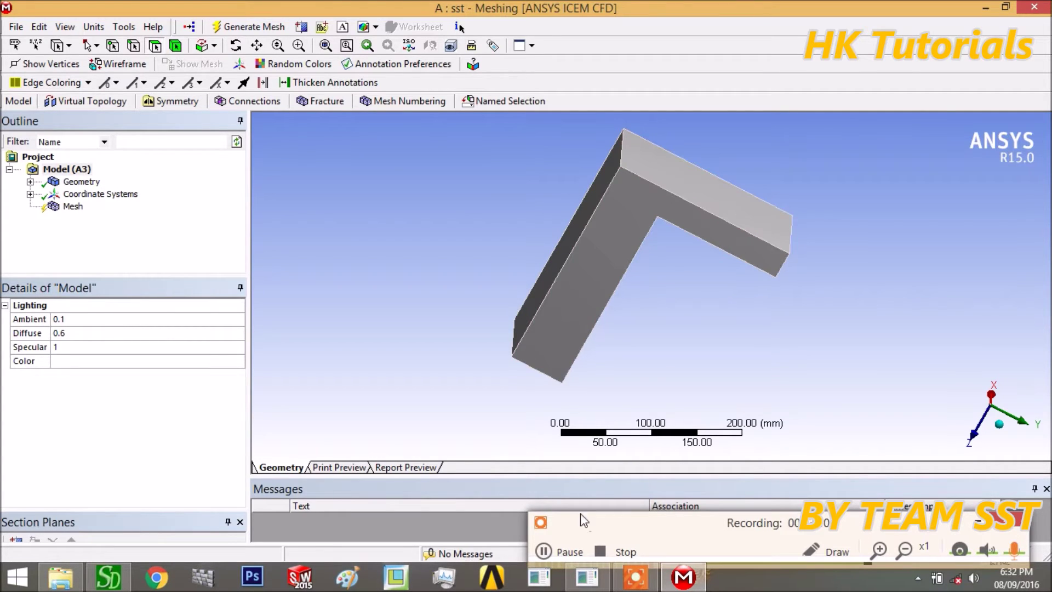
{"action": "left_click", "coordinate": [570, 551]}
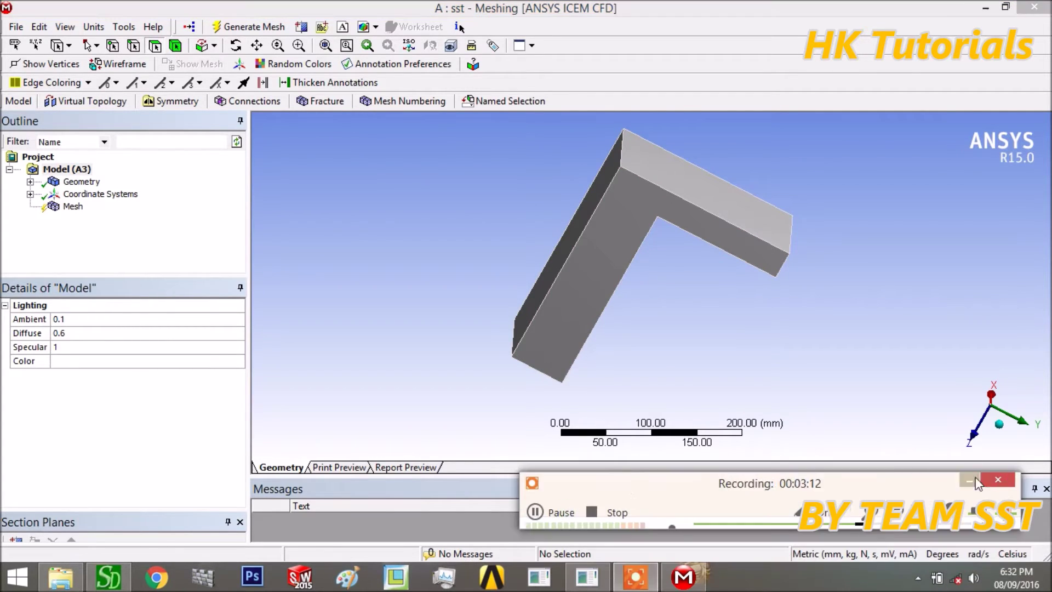
{"action": "left_click", "coordinate": [969, 480]}
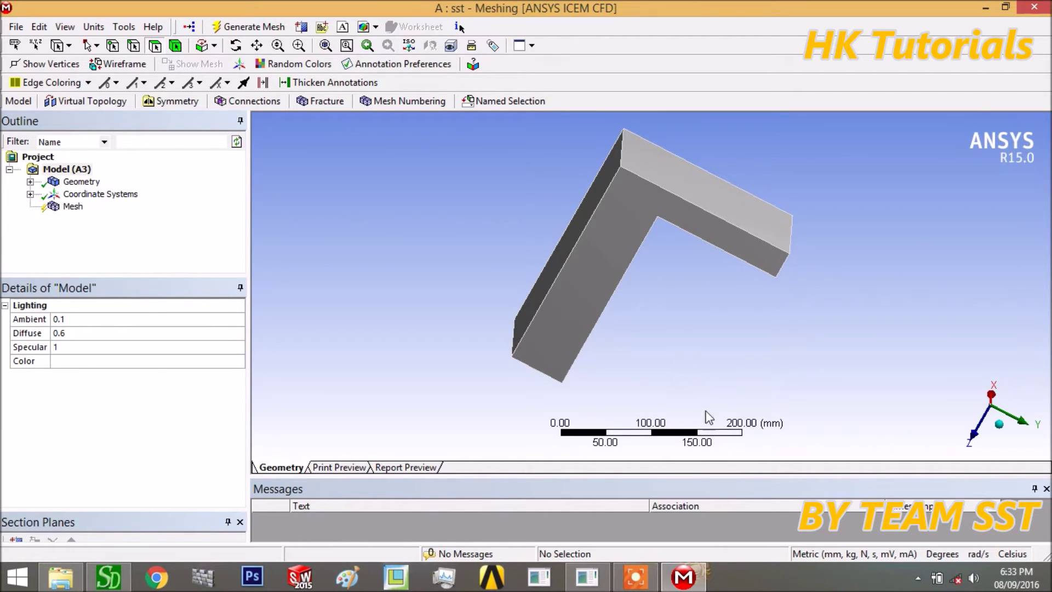
{"action": "left_click", "coordinate": [71, 206]}
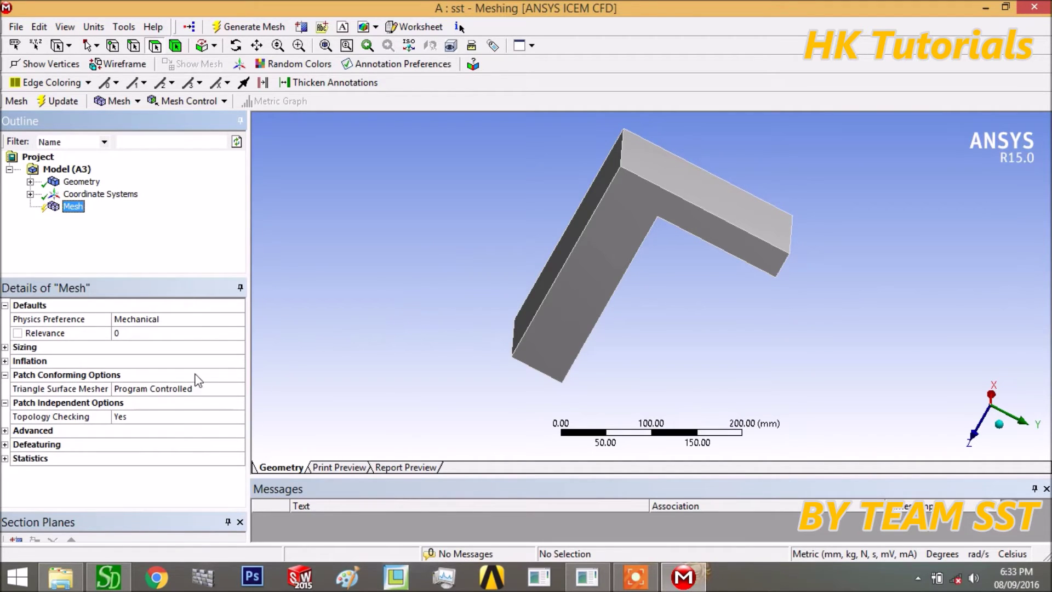
{"action": "left_click", "coordinate": [6, 374]}
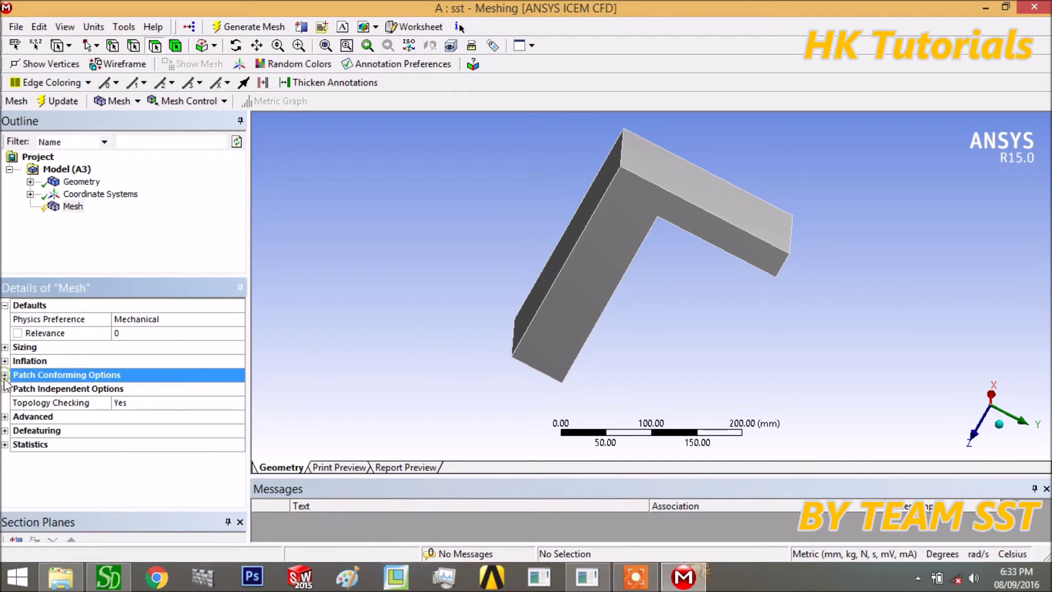
{"action": "left_click", "coordinate": [5, 388]}
{"action": "left_click", "coordinate": [50, 374]}
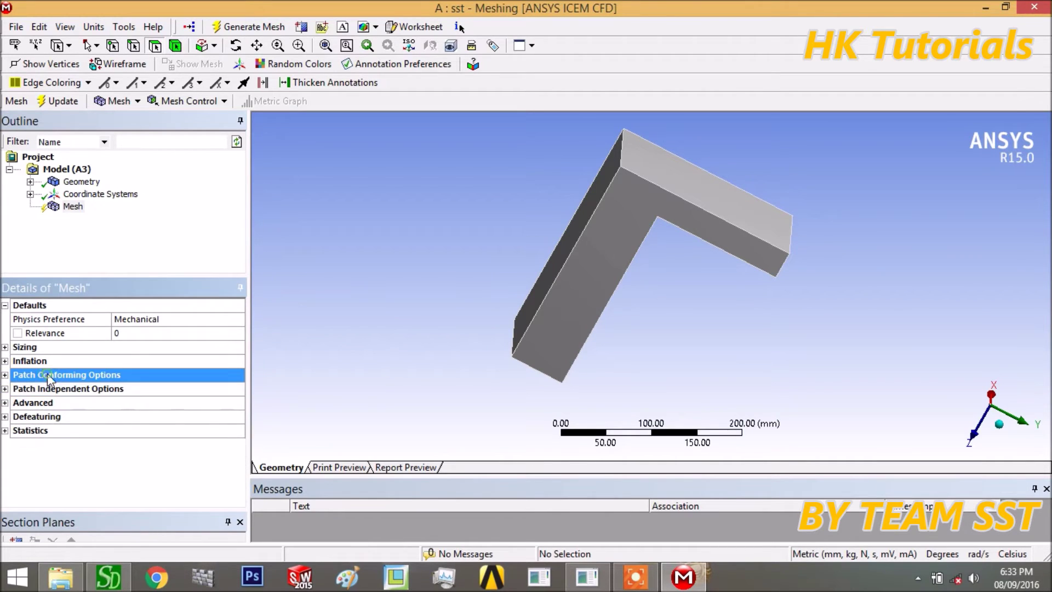
{"action": "left_click", "coordinate": [50, 388]}
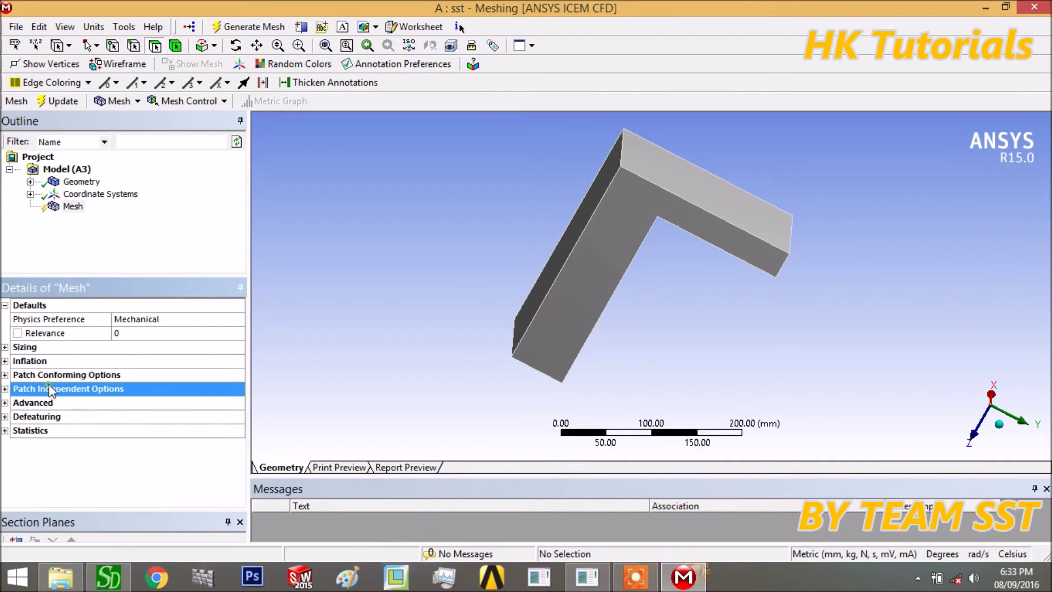
{"action": "left_click", "coordinate": [5, 348]}
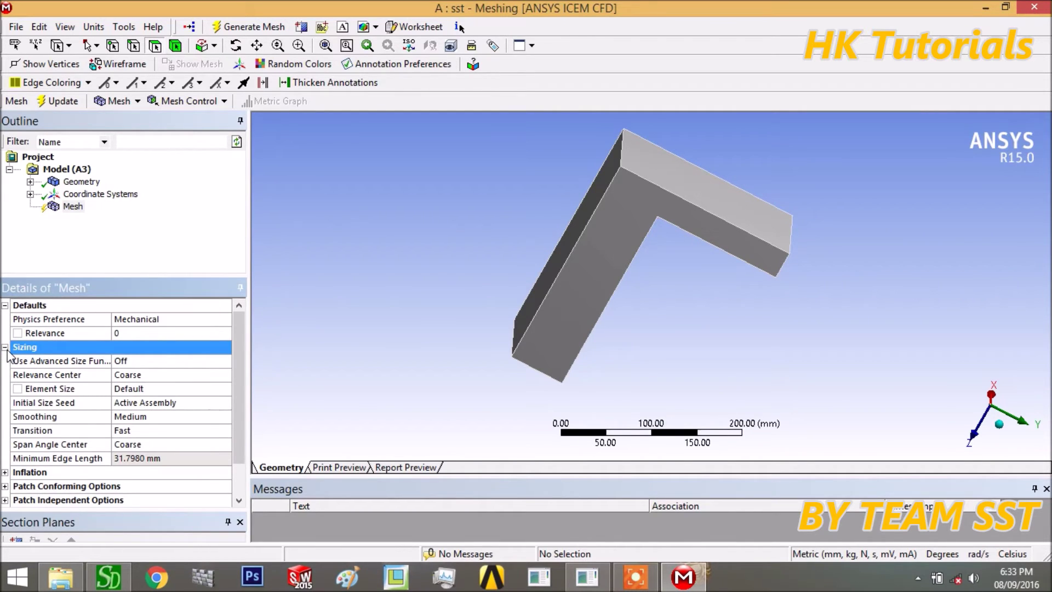
{"action": "left_click", "coordinate": [6, 348]}
{"action": "left_click", "coordinate": [60, 375]}
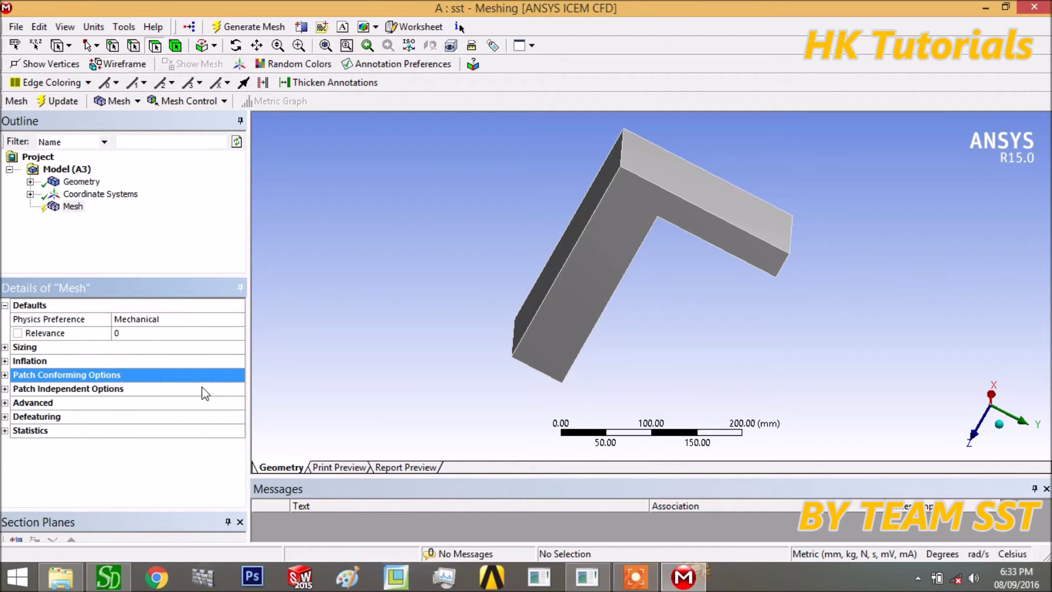
{"action": "mouse_move", "coordinate": [600, 258]}
{"action": "middle_mouse_down"}
{"action": "mouse_move", "coordinate": [634, 286]}
{"action": "mouse_move", "coordinate": [630, 331]}
{"action": "mouse_move", "coordinate": [606, 345]}
{"action": "mouse_move", "coordinate": [545, 279]}
{"action": "mouse_move", "coordinate": [485, 246]}
{"action": "mouse_move", "coordinate": [509, 233]}
{"action": "mouse_move", "coordinate": [615, 228]}
{"action": "mouse_move", "coordinate": [597, 247]}
{"action": "mouse_move", "coordinate": [615, 298]}
{"action": "mouse_move", "coordinate": [623, 255]}
{"action": "mouse_move", "coordinate": [673, 272]}
{"action": "mouse_move", "coordinate": [626, 242]}
{"action": "mouse_move", "coordinate": [610, 248]}
{"action": "middle_mouse_up"}
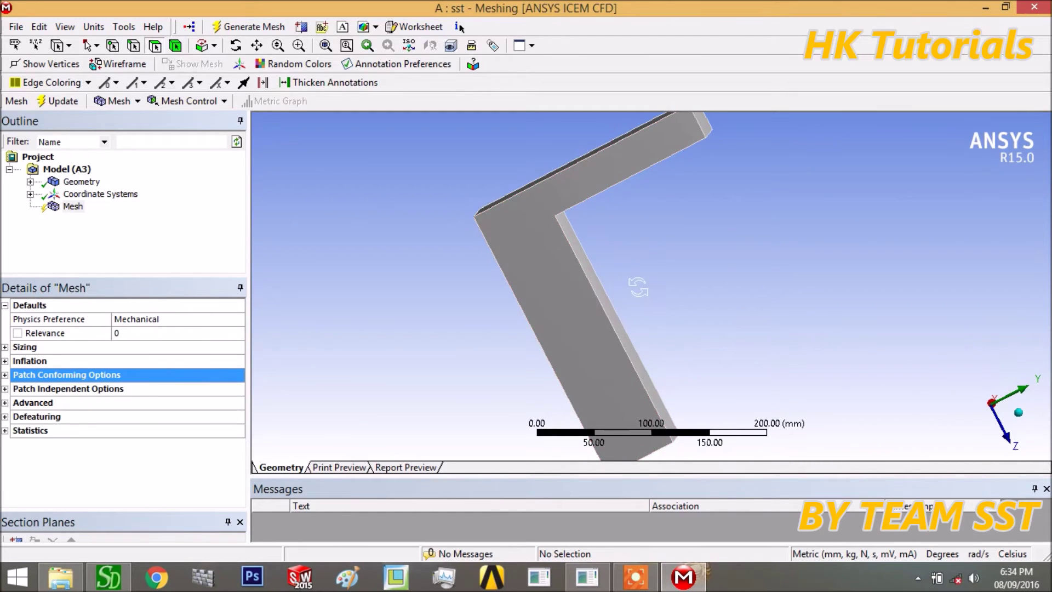
{"action": "middle_click_drag", "start_coordinate": [637, 286], "coordinate": [628, 246]}
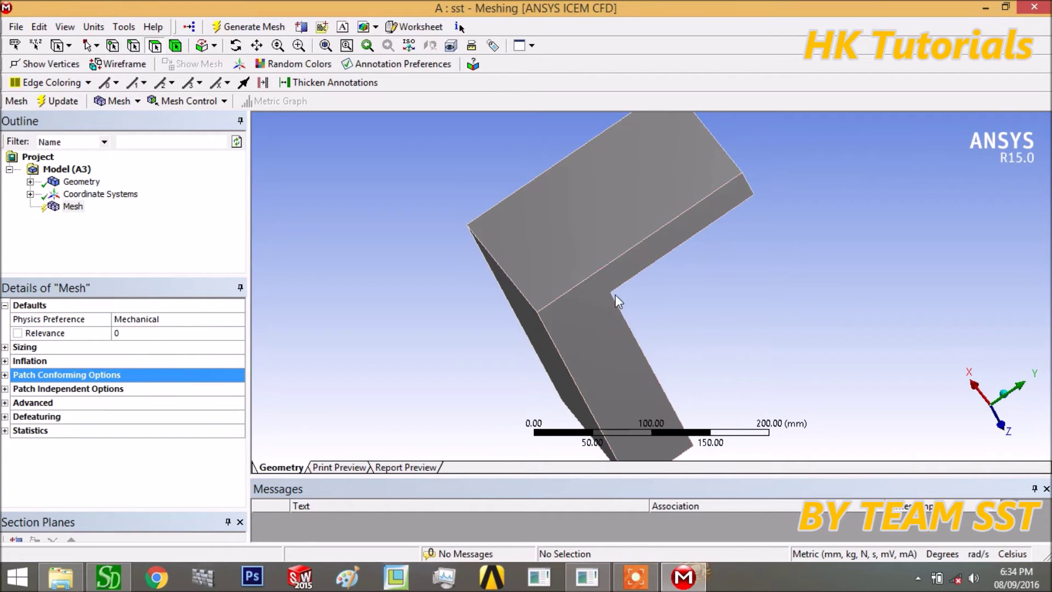
{"action": "middle_click_drag", "start_coordinate": [628, 311], "coordinate": [699, 291]}
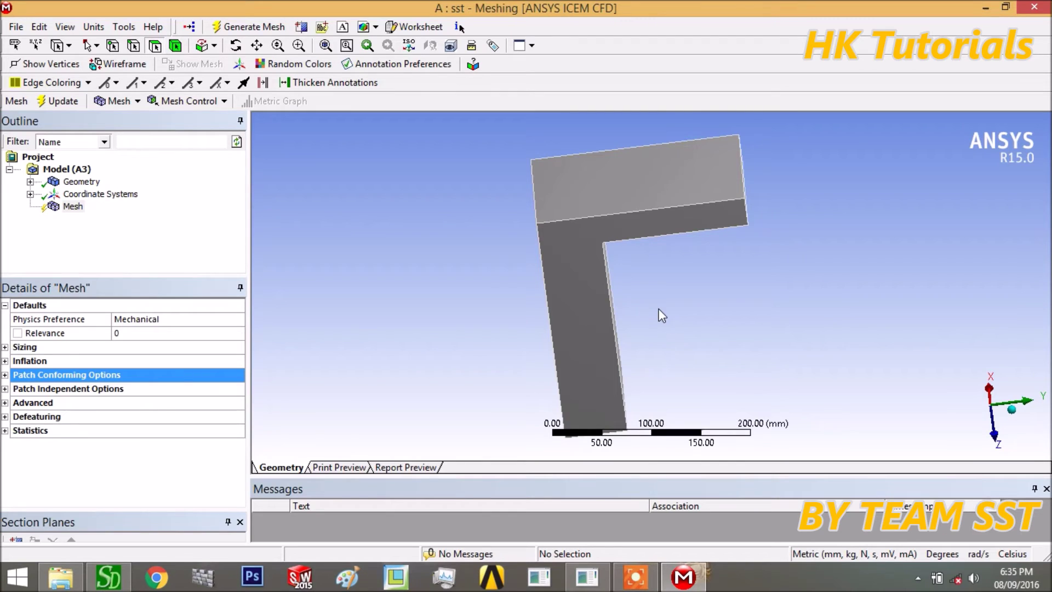
{"action": "middle_click_drag", "start_coordinate": [661, 316], "coordinate": [584, 175]}
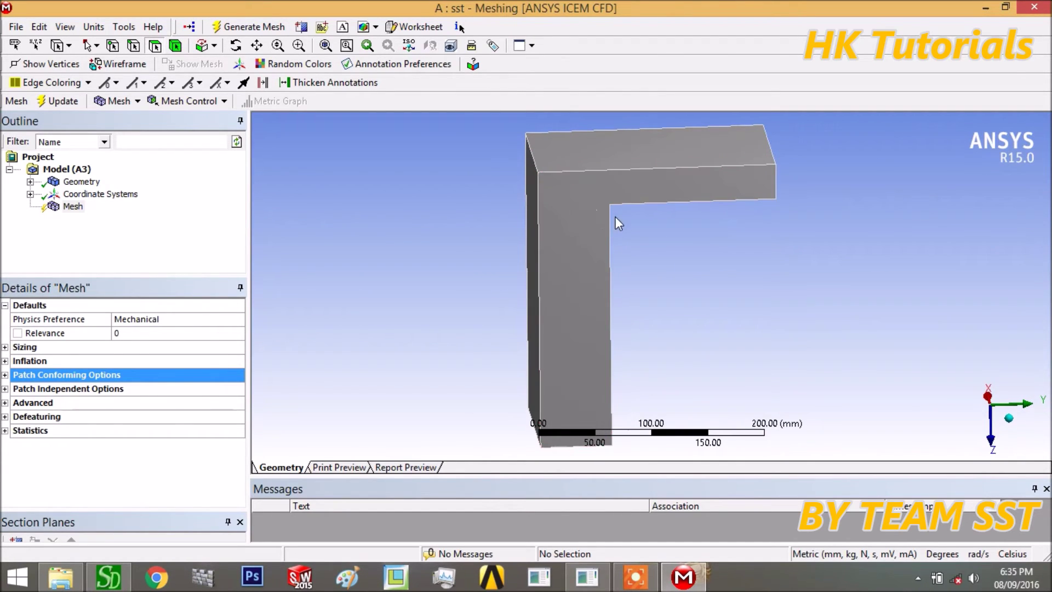
{"action": "middle_click_drag", "start_coordinate": [639, 236], "coordinate": [564, 195]}
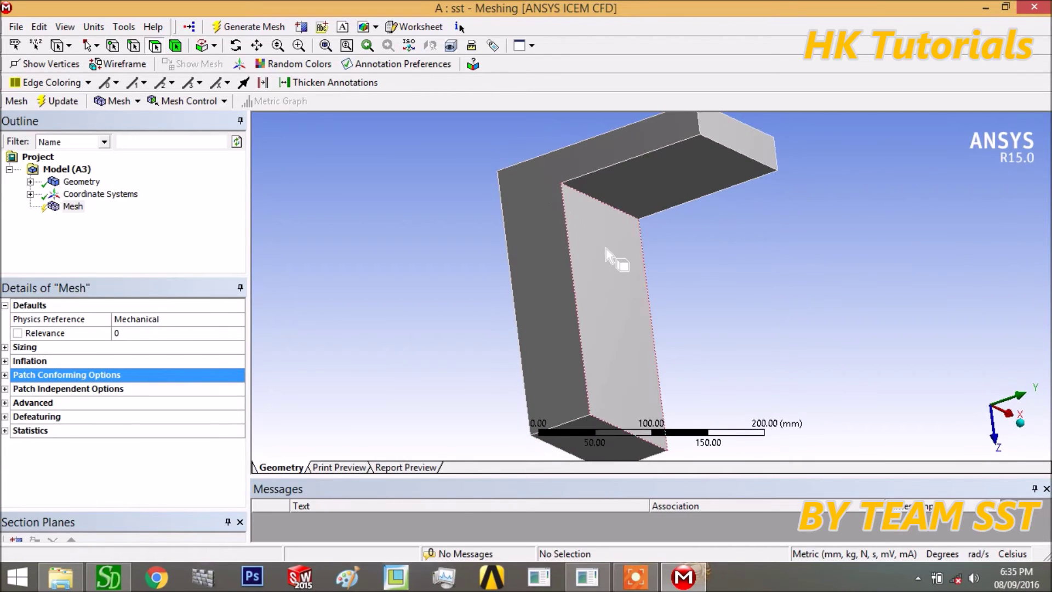
{"action": "middle_click_drag", "start_coordinate": [603, 230], "coordinate": [635, 257]}
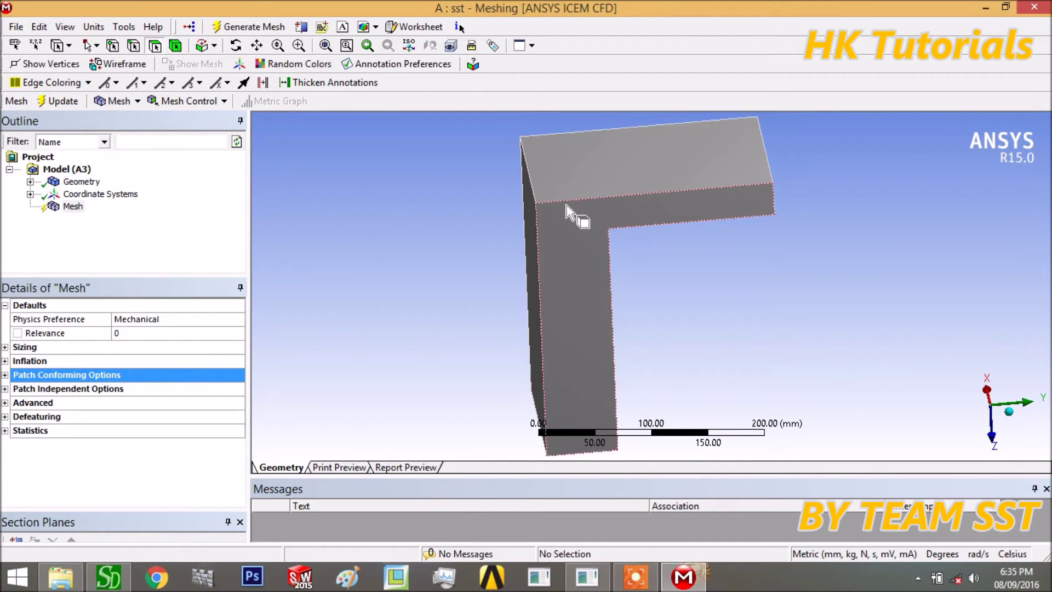
{"action": "left_click", "coordinate": [636, 576]}
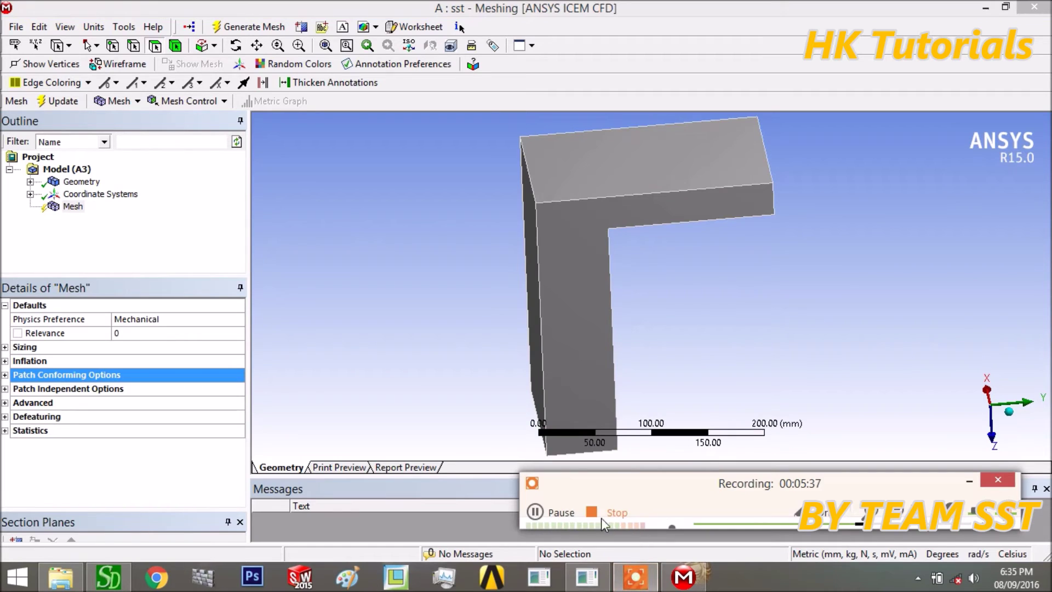
{"action": "left_click", "coordinate": [564, 512]}
{"action": "left_click", "coordinate": [575, 515]}
{"action": "left_click", "coordinate": [969, 483]}
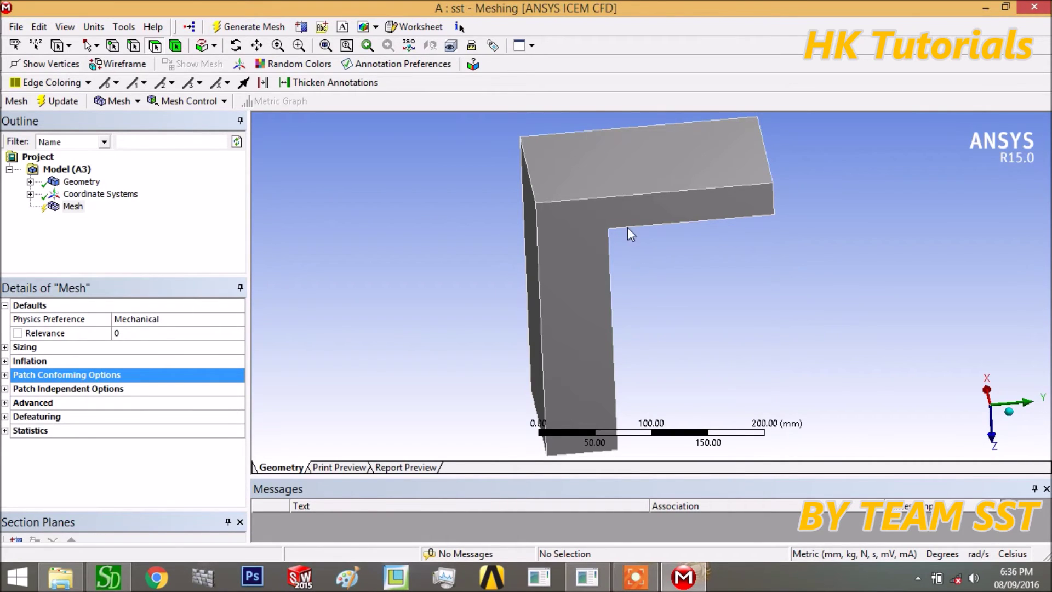
{"action": "middle_click_drag", "start_coordinate": [628, 232], "coordinate": [556, 230]}
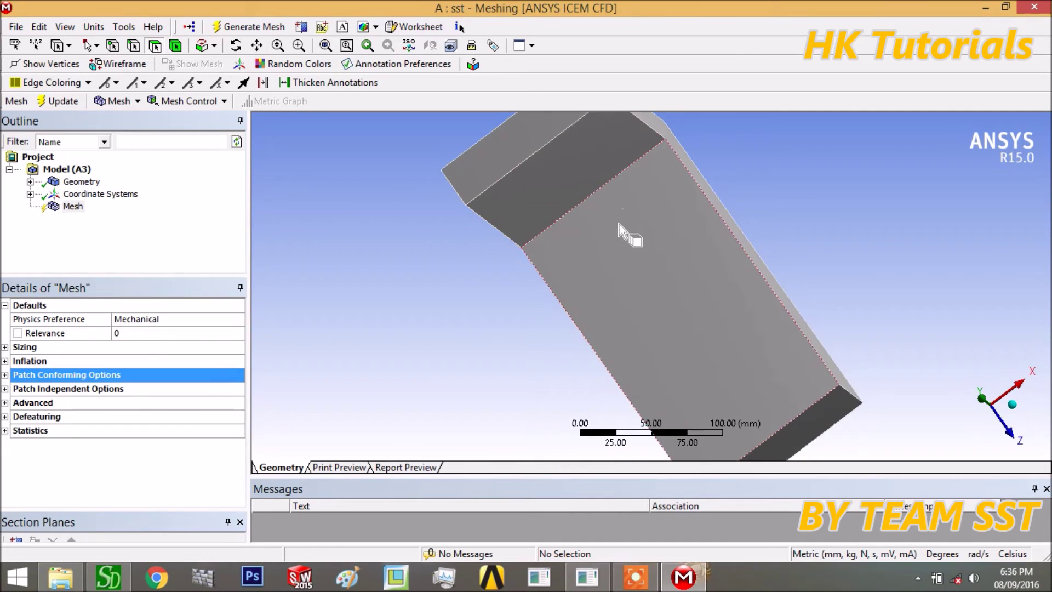
{"action": "middle_click_drag", "start_coordinate": [624, 230], "coordinate": [517, 206]}
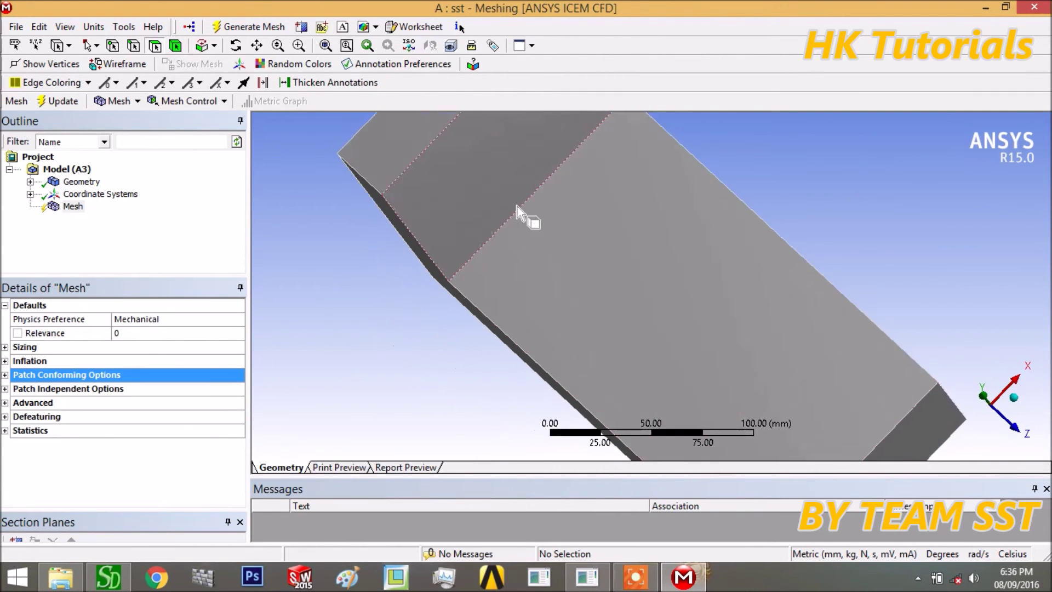
{"action": "scroll", "coordinate": [517, 206], "scroll_direction": "down", "scroll_amount": 2}
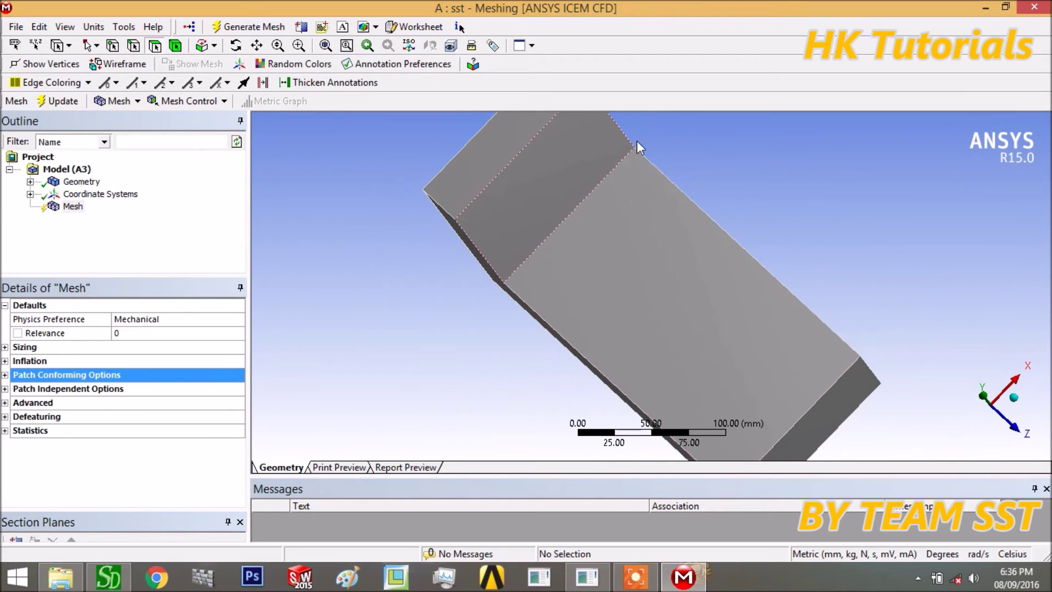
{"action": "middle_click_drag", "start_coordinate": [637, 141], "coordinate": [849, 226]}
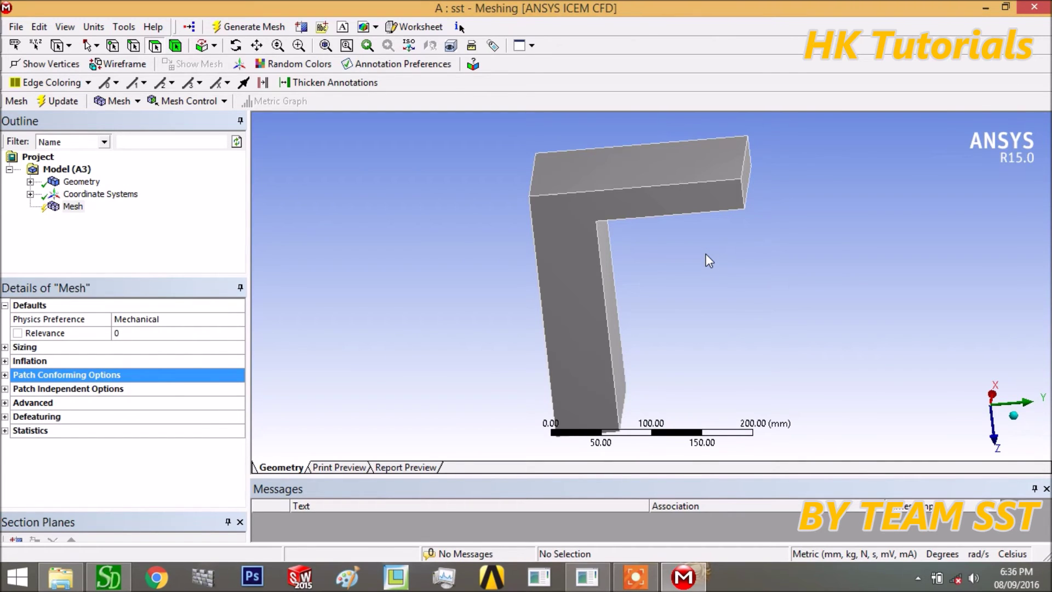
{"action": "middle_click_drag", "start_coordinate": [744, 298], "coordinate": [549, 244]}
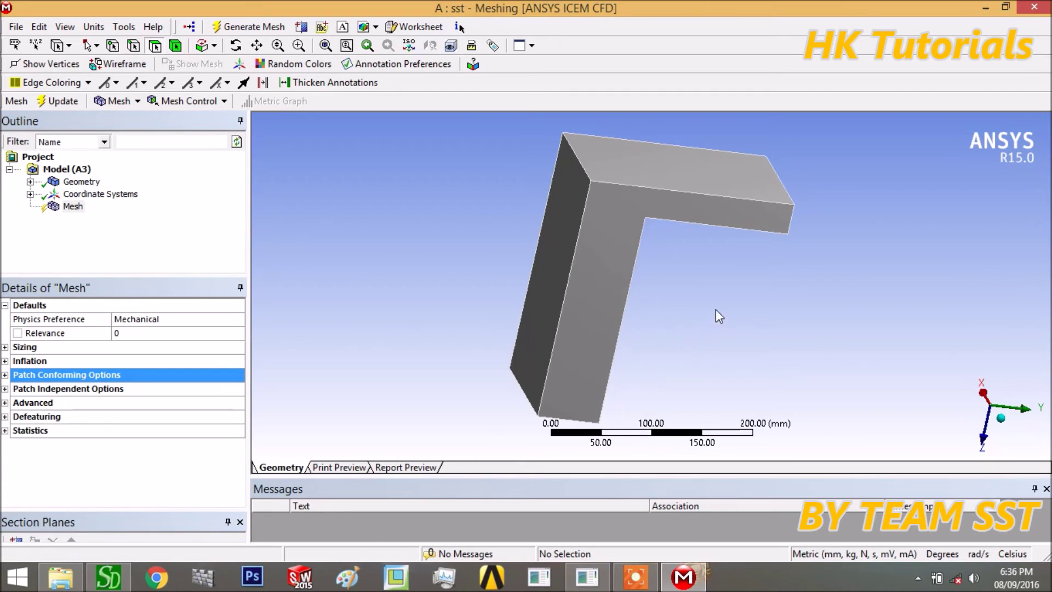
{"action": "middle_click_drag", "start_coordinate": [716, 312], "coordinate": [574, 209]}
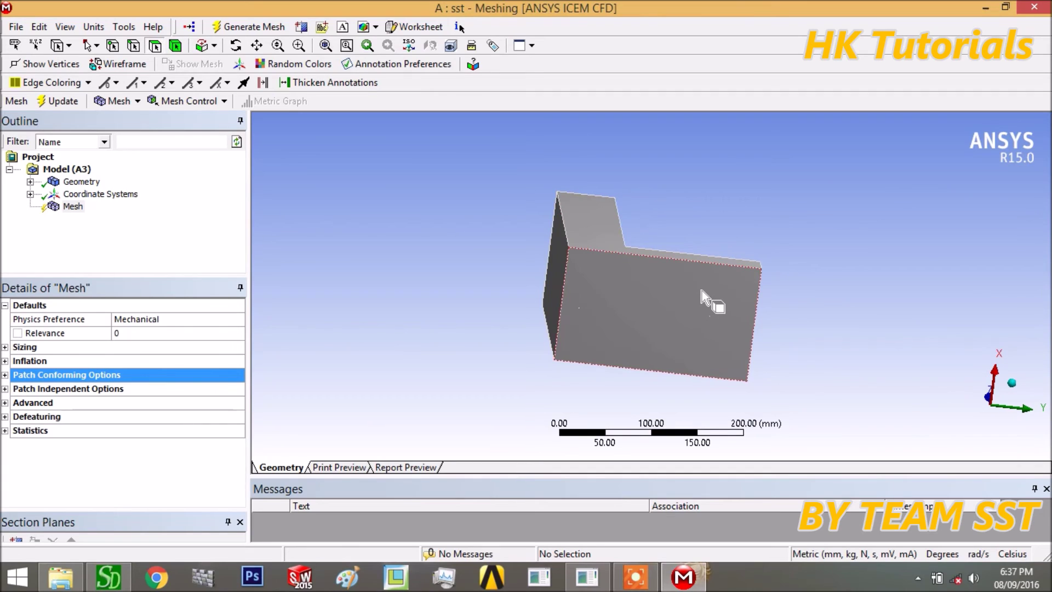
{"action": "middle_click_drag", "start_coordinate": [689, 320], "coordinate": [690, 239]}
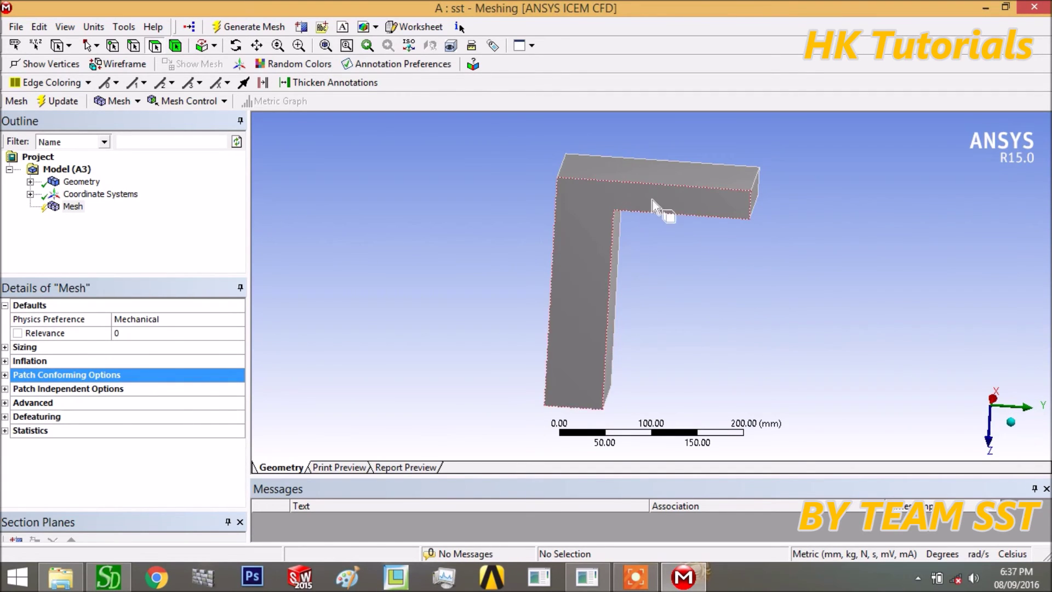
{"action": "middle_click_drag", "start_coordinate": [675, 232], "coordinate": [673, 241]}
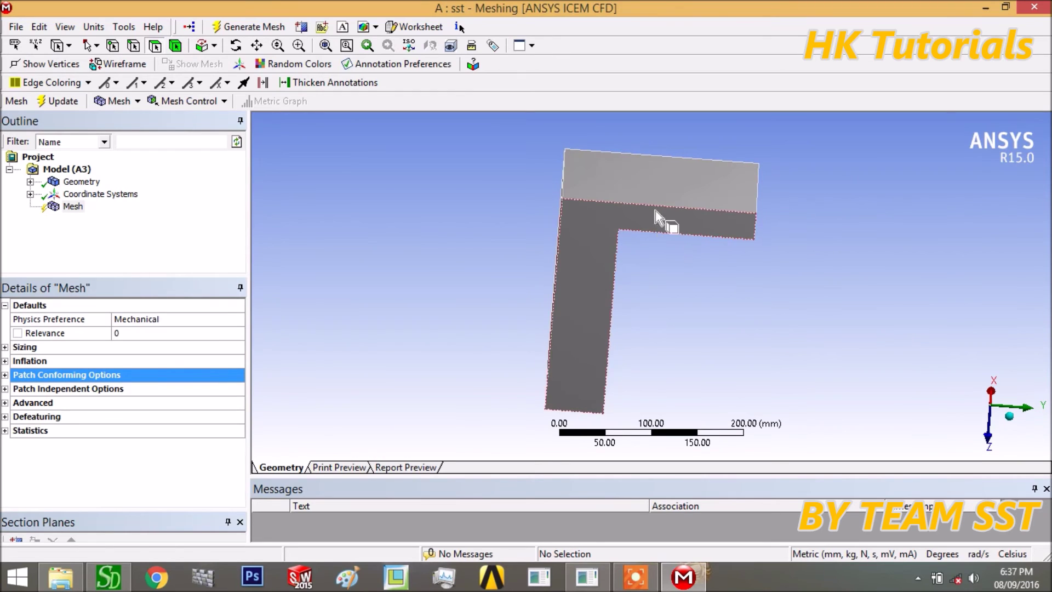
{"action": "scroll", "coordinate": [652, 208], "scroll_direction": "up", "scroll_amount": 2}
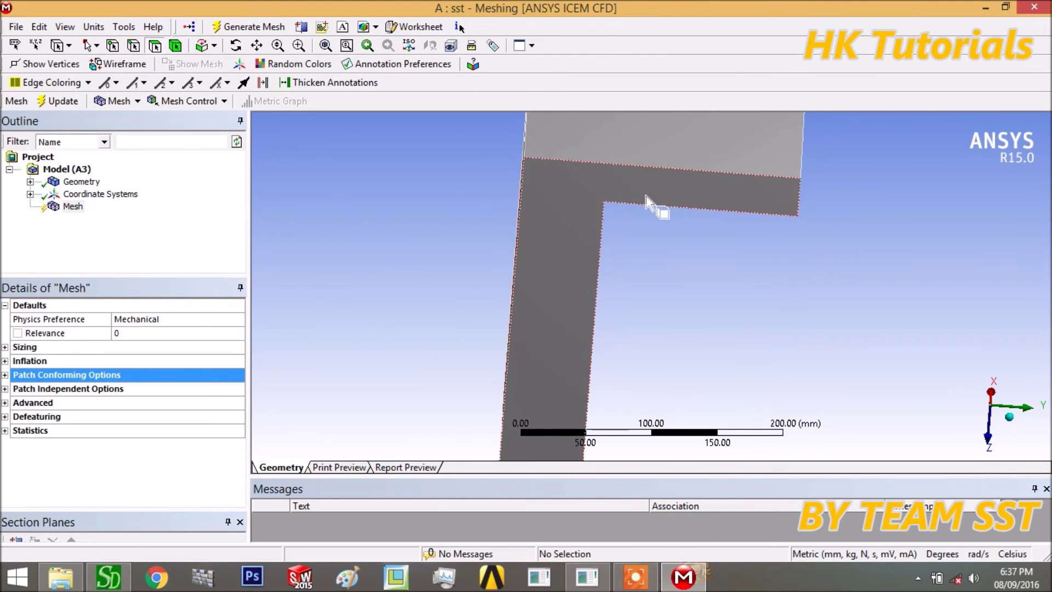
{"action": "middle_click_drag", "start_coordinate": [646, 196], "coordinate": [616, 239]}
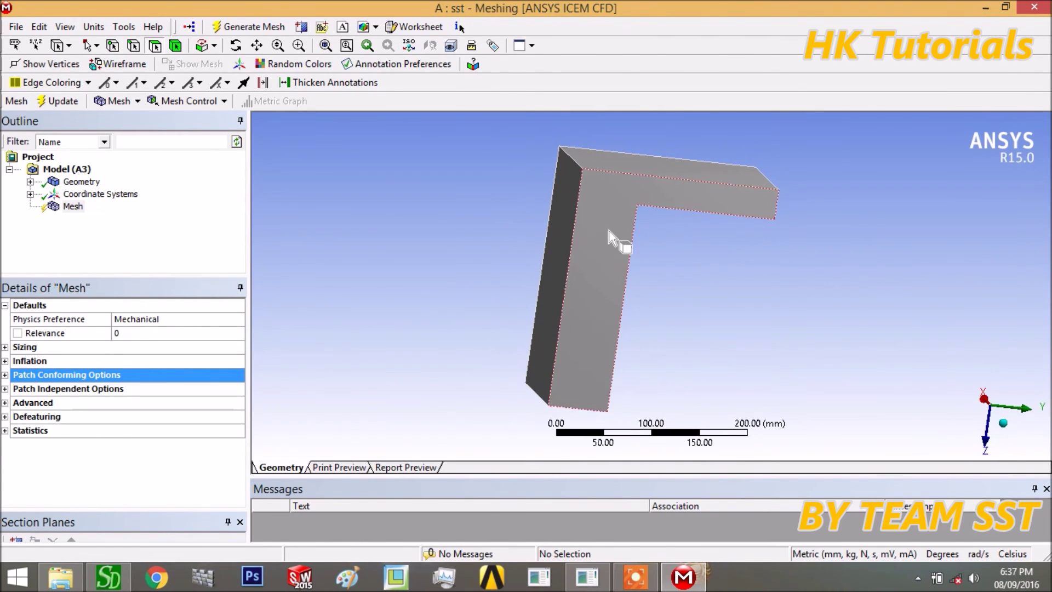
{"action": "middle_click_drag", "start_coordinate": [512, 268], "coordinate": [555, 321]}
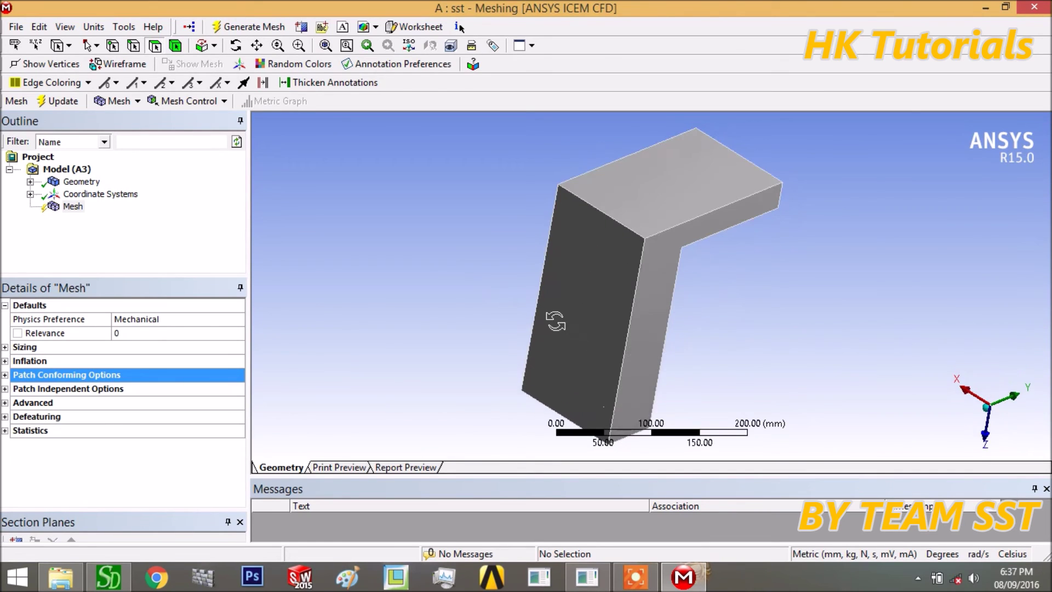
{"action": "scroll", "coordinate": [555, 320], "scroll_direction": "down", "scroll_amount": 2}
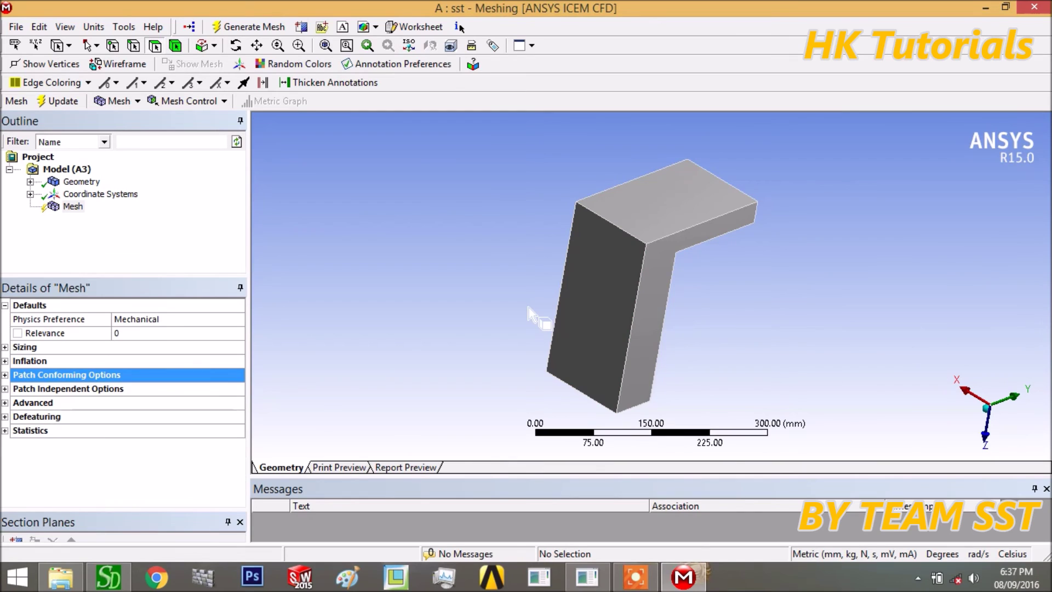
{"action": "left_click", "coordinate": [156, 392]}
{"action": "left_click", "coordinate": [141, 373]}
{"action": "left_click", "coordinate": [5, 374]}
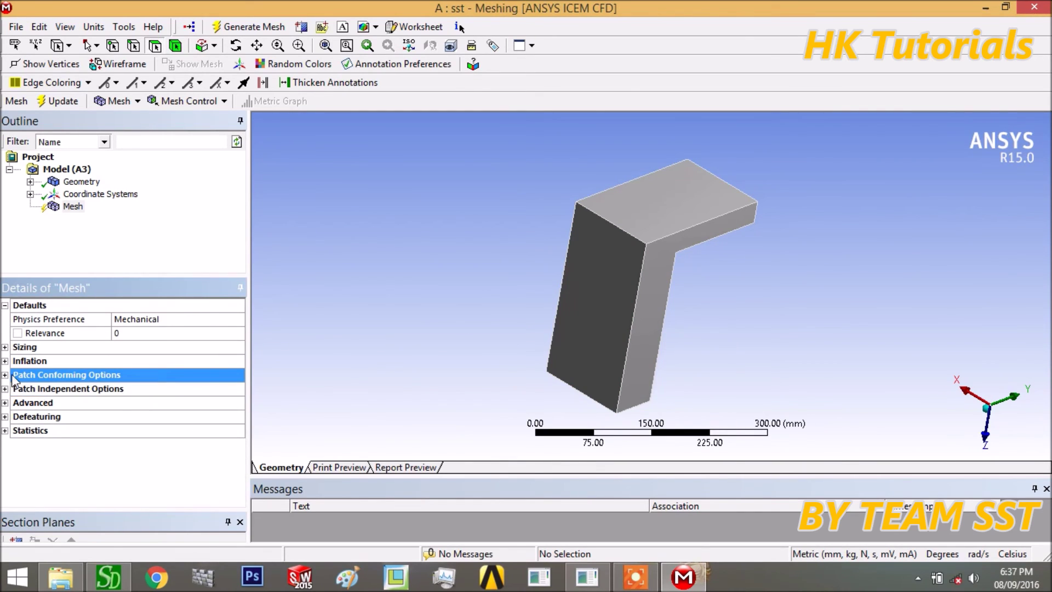
{"action": "left_click", "coordinate": [5, 374]}
{"action": "left_click_drag", "start_coordinate": [726, 252], "coordinate": [760, 293]}
{"action": "scroll", "coordinate": [646, 236], "scroll_direction": "down", "scroll_amount": 2}
{"action": "scroll", "coordinate": [629, 216], "scroll_direction": "up", "scroll_amount": 2}
{"action": "scroll", "coordinate": [760, 292], "scroll_direction": "down", "scroll_amount": 2}
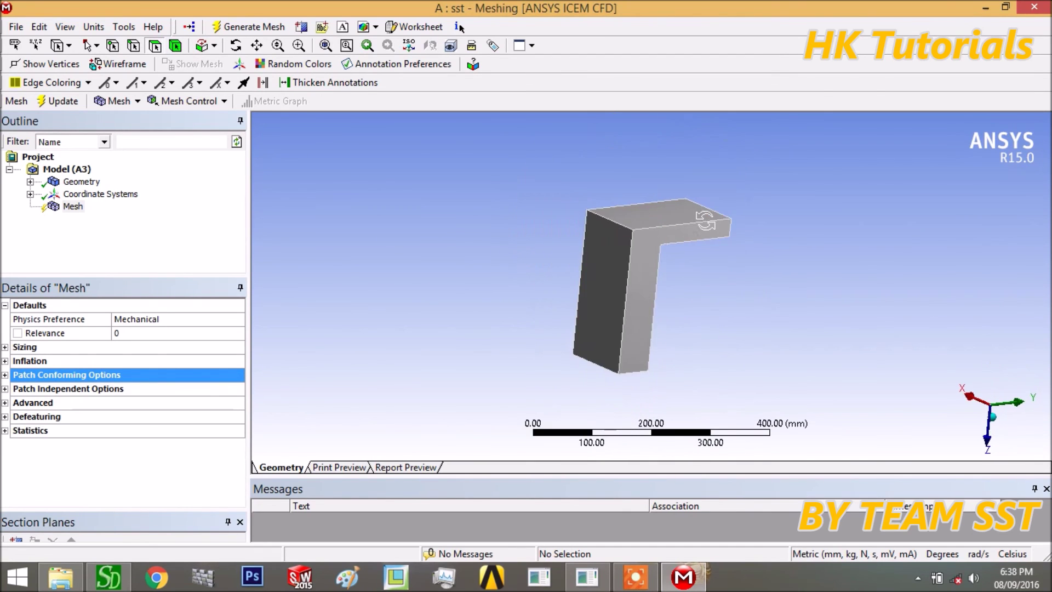
{"action": "middle_click_drag", "start_coordinate": [760, 293], "coordinate": [599, 223]}
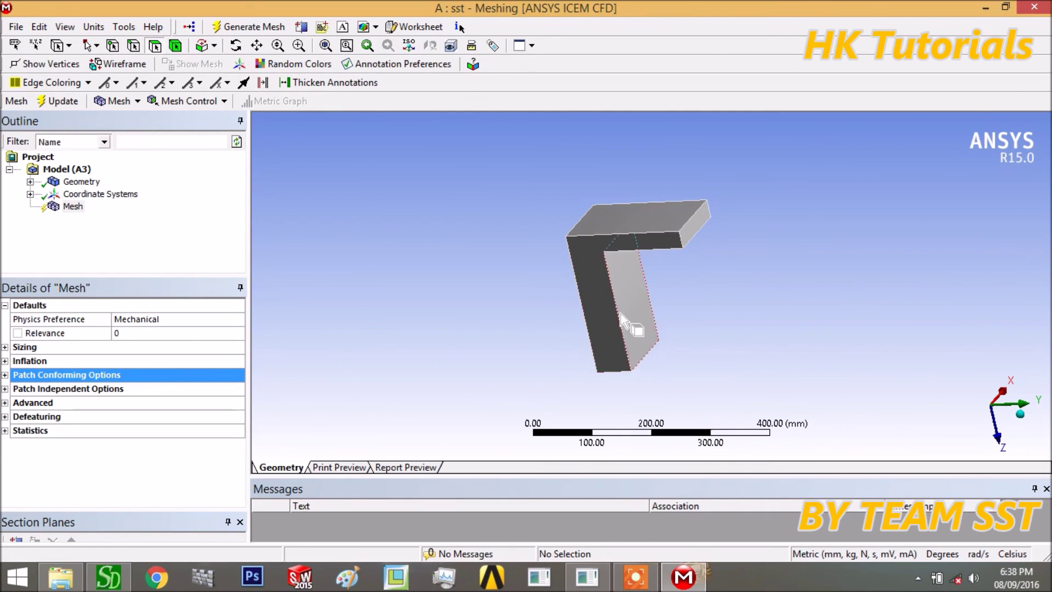
{"action": "middle_click_drag", "start_coordinate": [619, 345], "coordinate": [612, 228]}
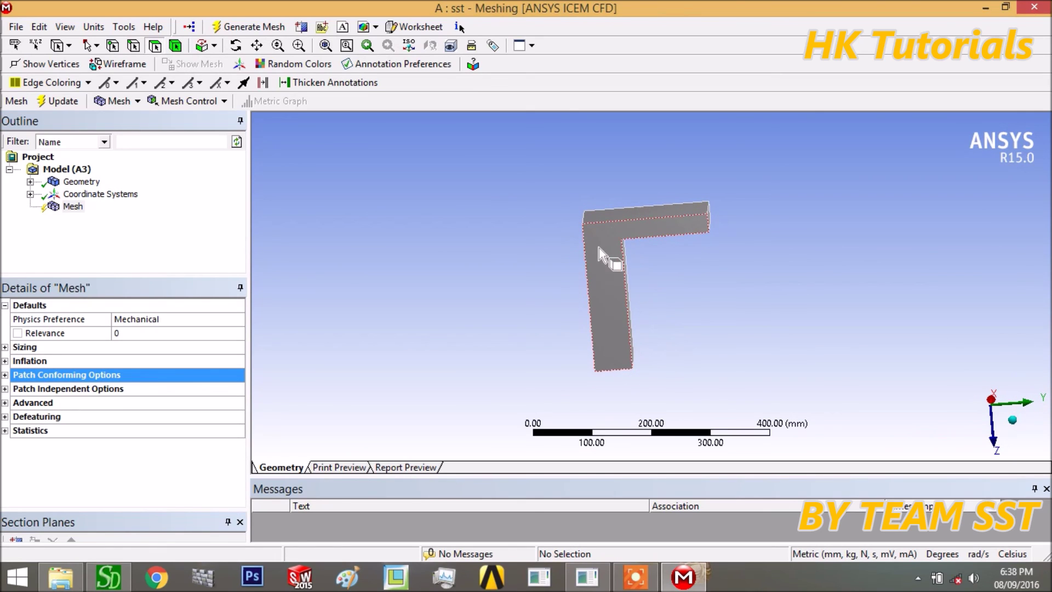
{"action": "middle_click_drag", "start_coordinate": [600, 276], "coordinate": [704, 269]}
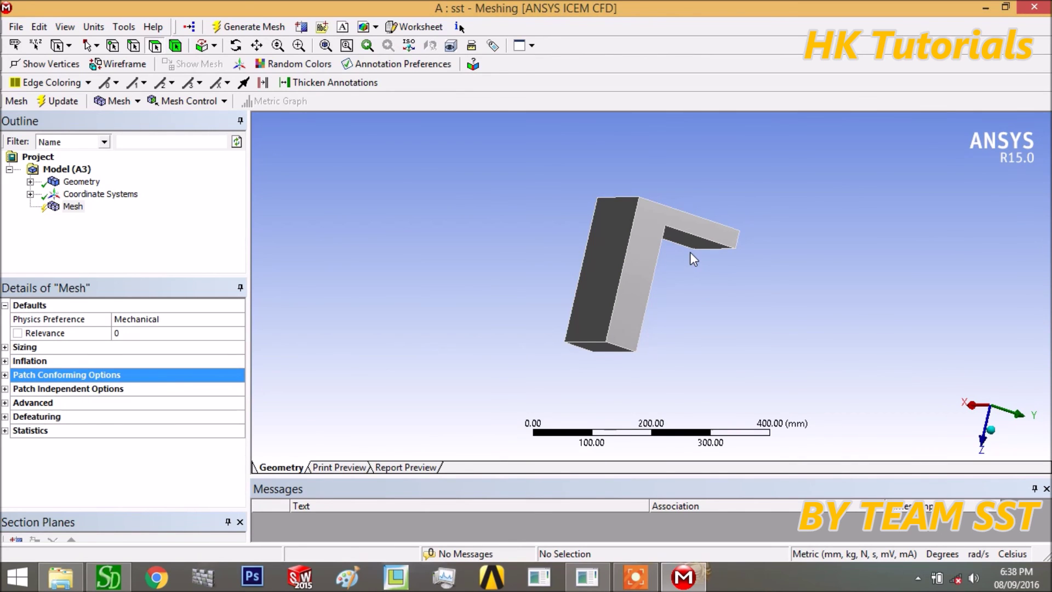
{"action": "middle_click_drag", "start_coordinate": [690, 252], "coordinate": [627, 255]}
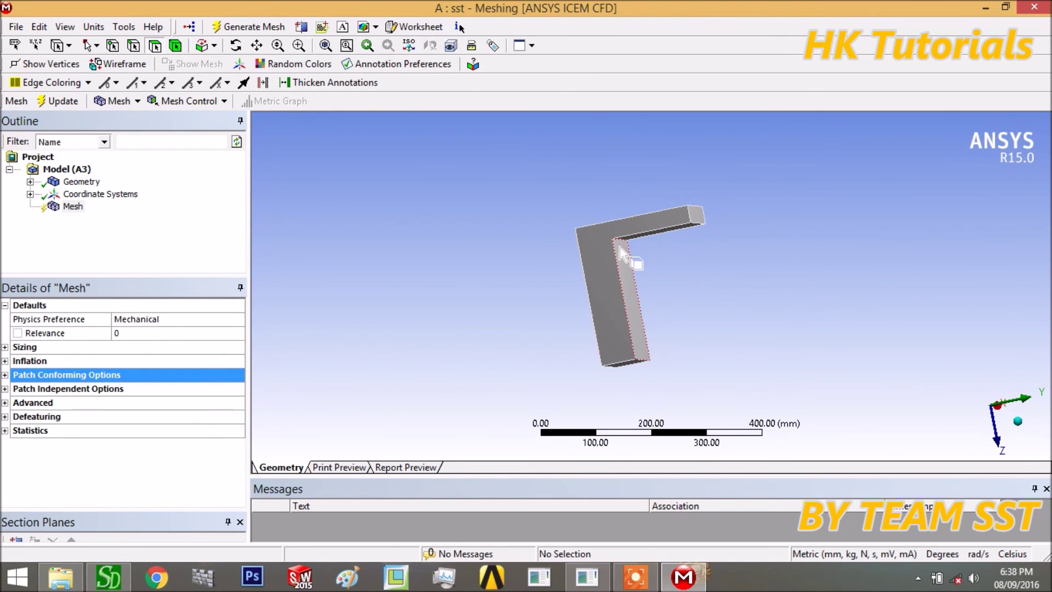